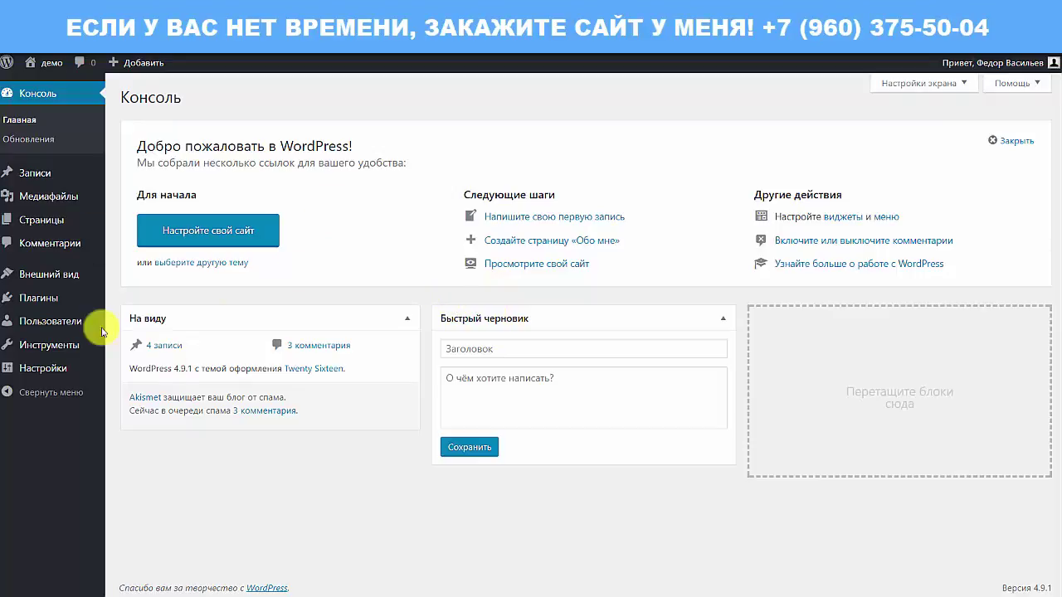
# - Find the Yoast SEO plugin in the plugin catalogue, then install and activate it
pyautogui.click(47, 303)
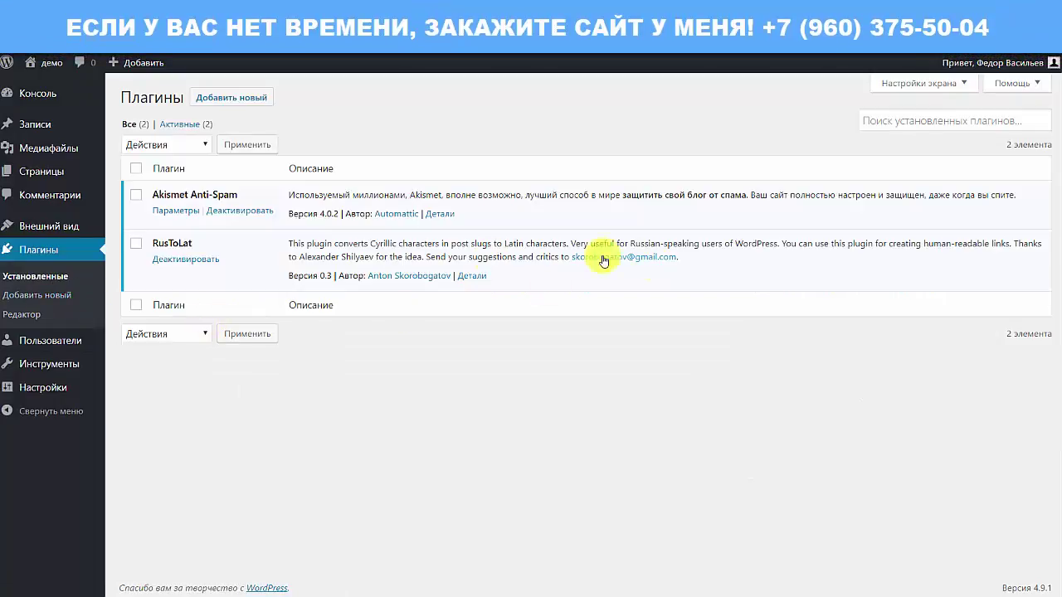
pyautogui.click(215, 98)
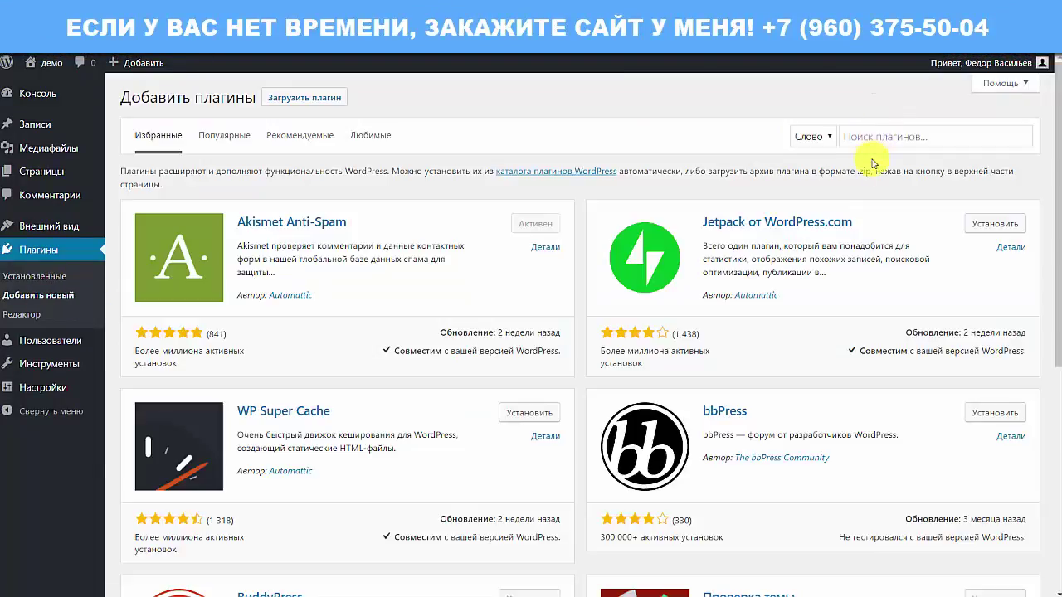
pyautogui.rightClick(875, 138)
pyautogui.click(913, 235)
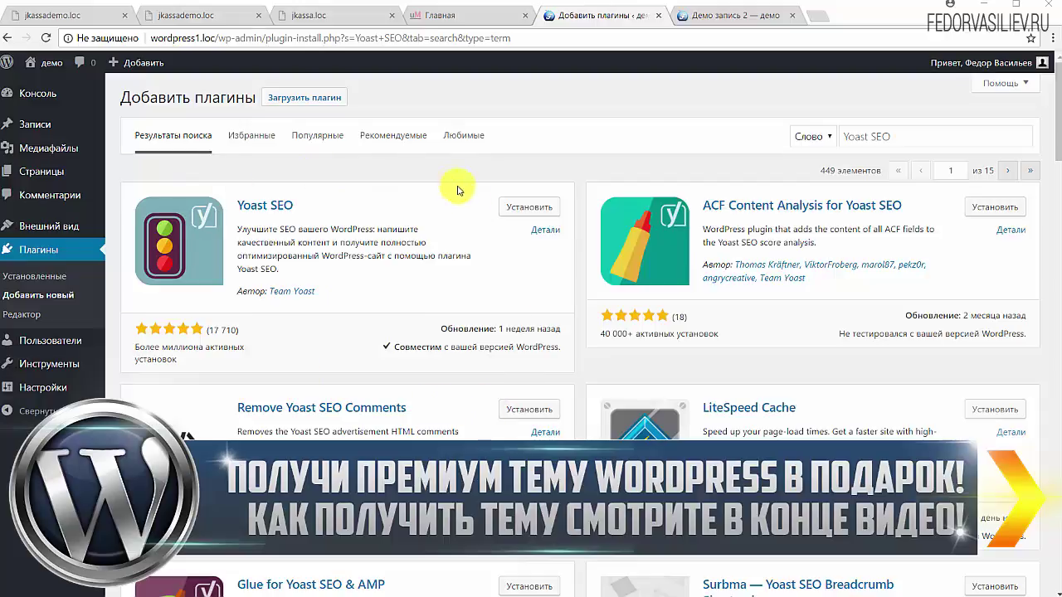
pyautogui.click(525, 210)
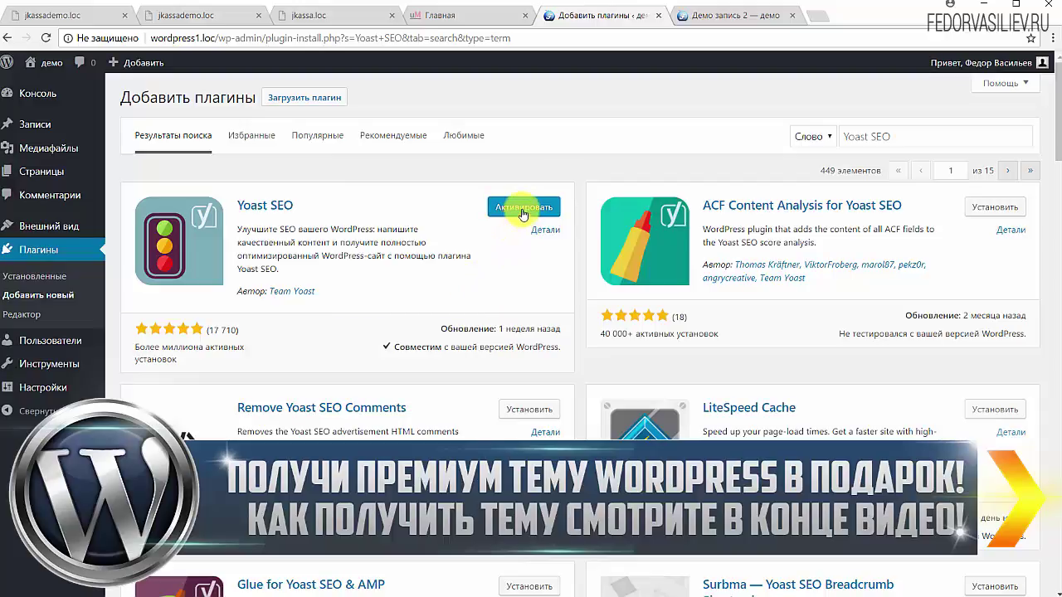
pyautogui.click(521, 208)
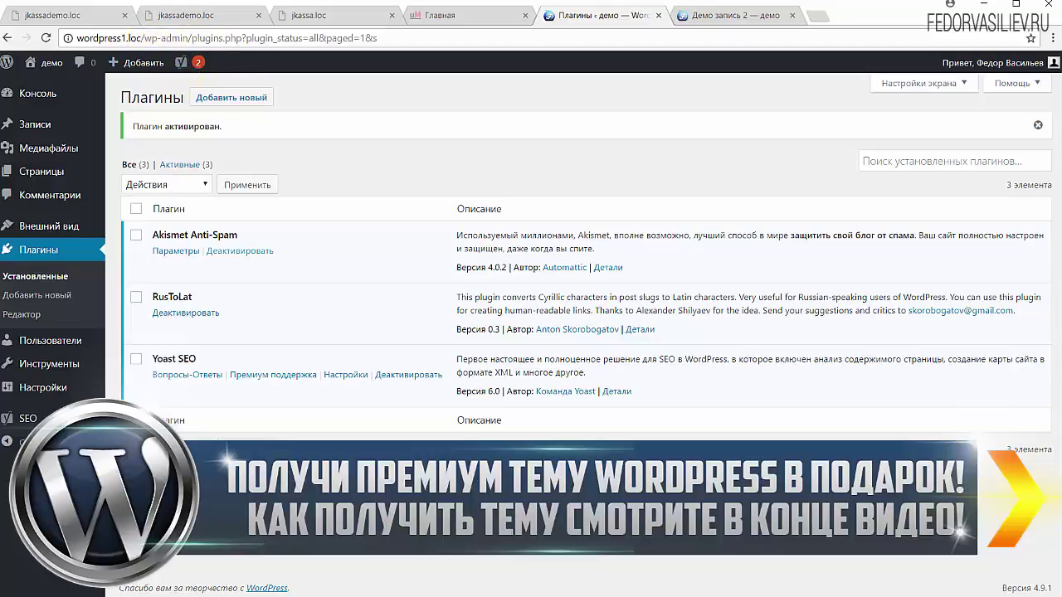
# - Open the Yoast SEO notifications page
pyautogui.moveTo(29, 423)
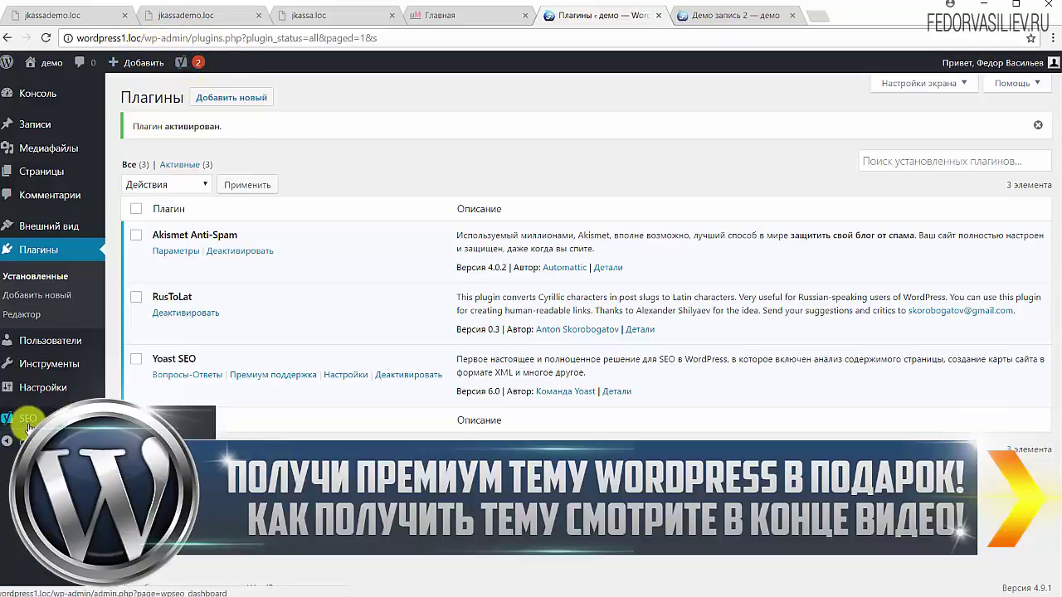
pyautogui.moveTo(180, 63)
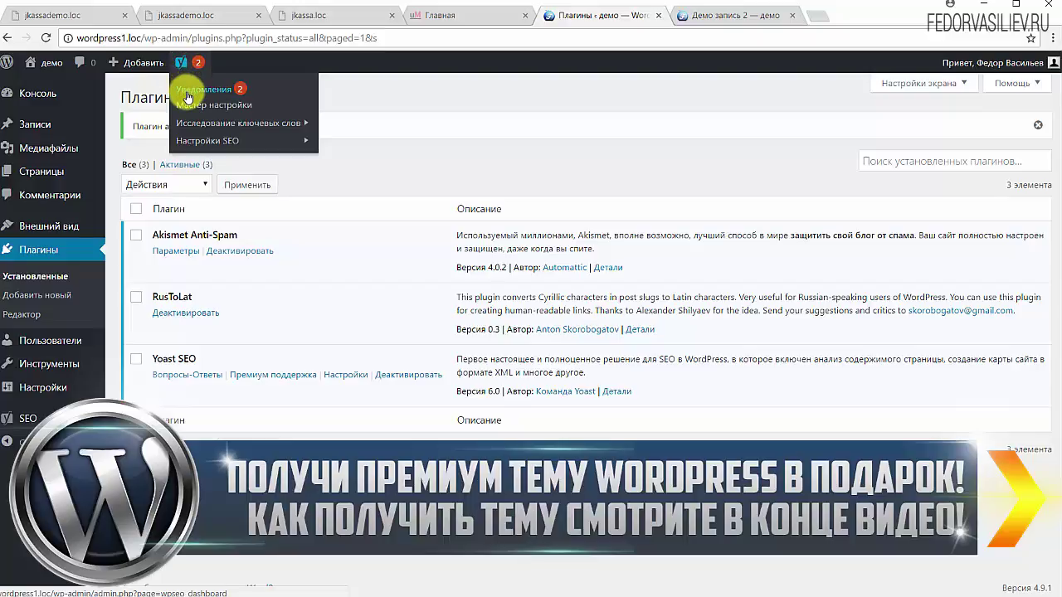
pyautogui.click(188, 97)
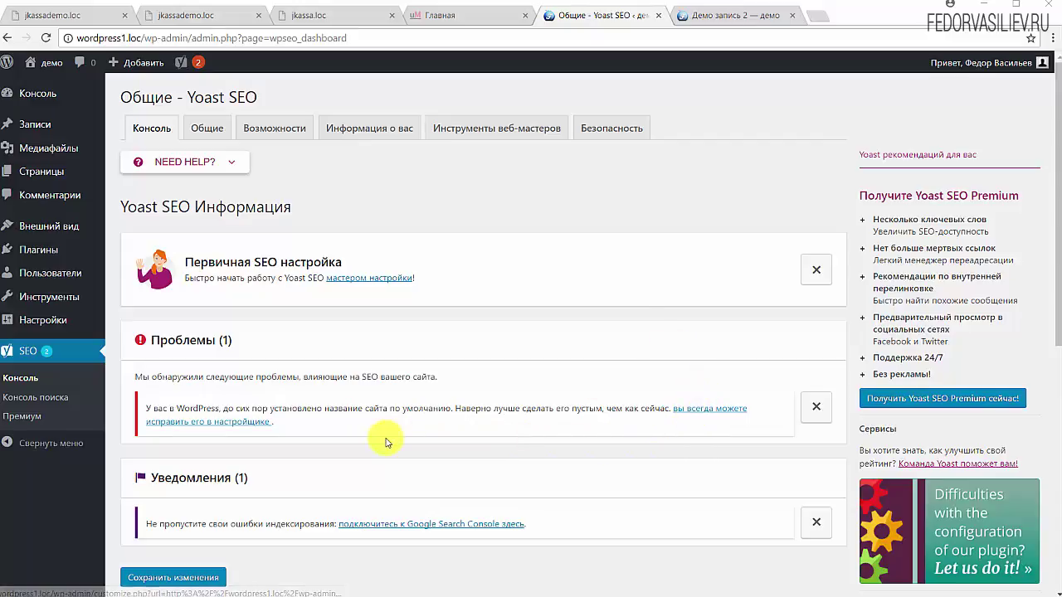
# - Follow the default site name problem to the site identity settings, clear the site title and tagline, and publish the change
pyautogui.click(689, 412)
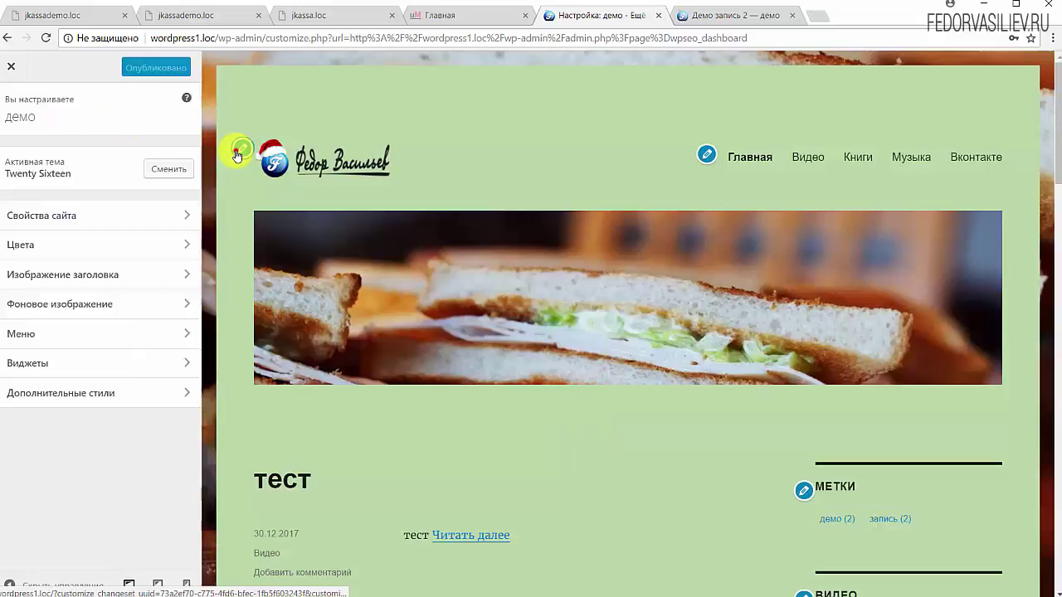
pyautogui.click(237, 153)
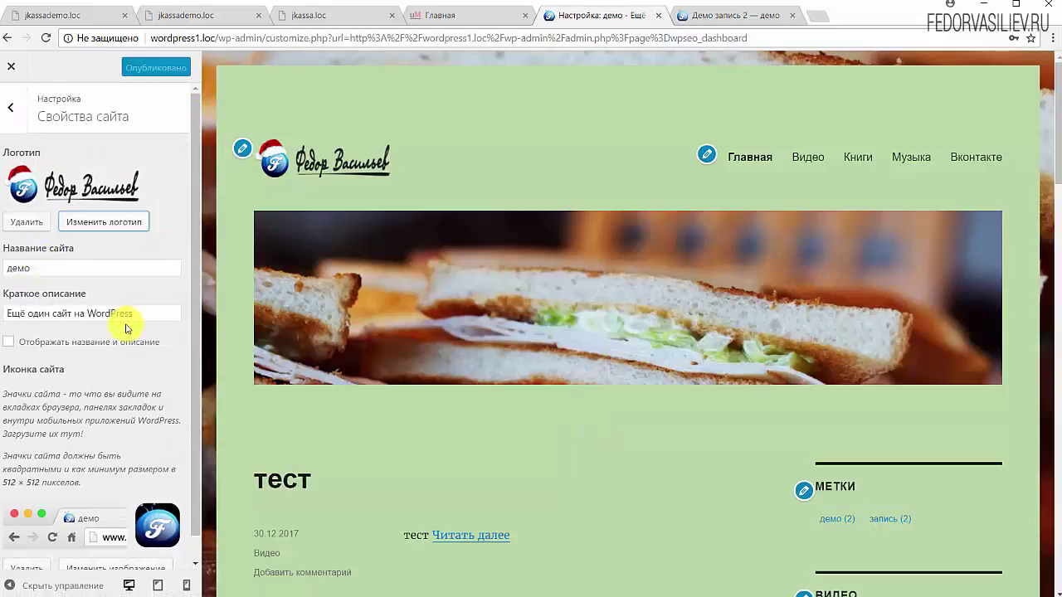
pyautogui.tripleClick(143, 315)
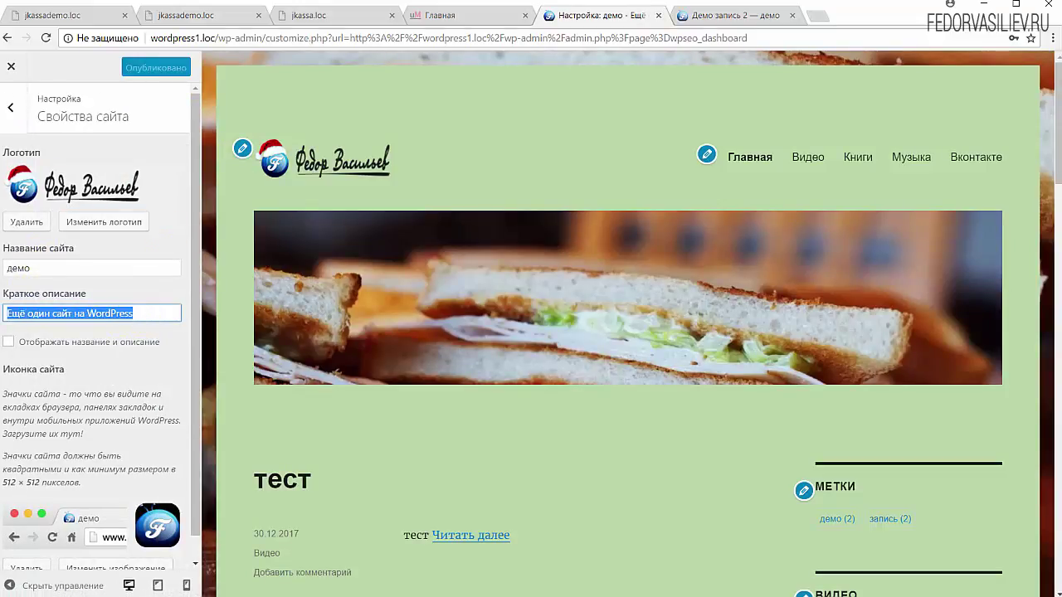
pyautogui.press('BackSpace')
pyautogui.doubleClick(33, 268)
pyautogui.press('BackSpace')
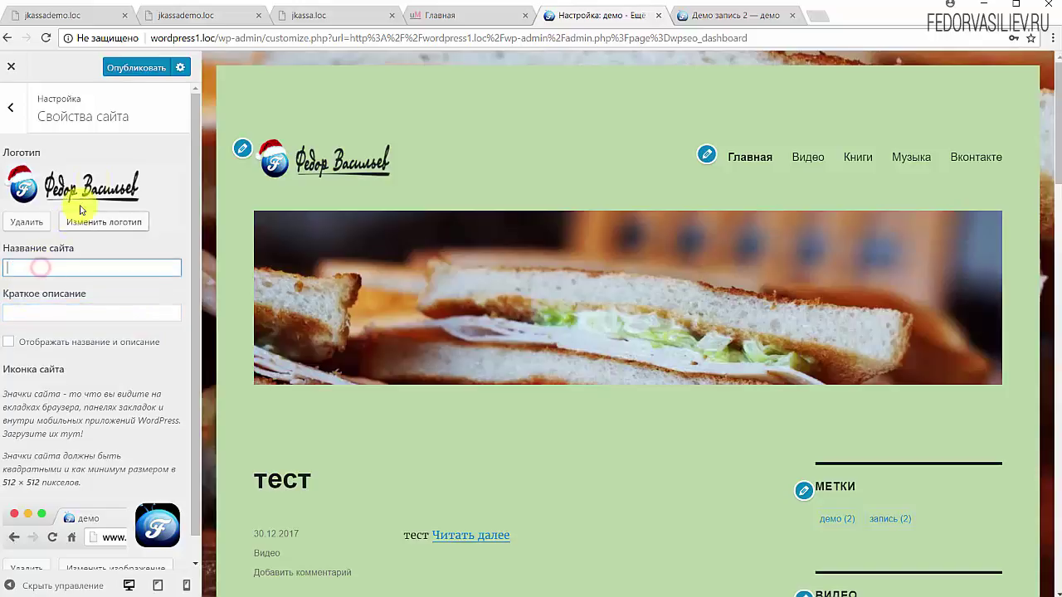
pyautogui.click(131, 73)
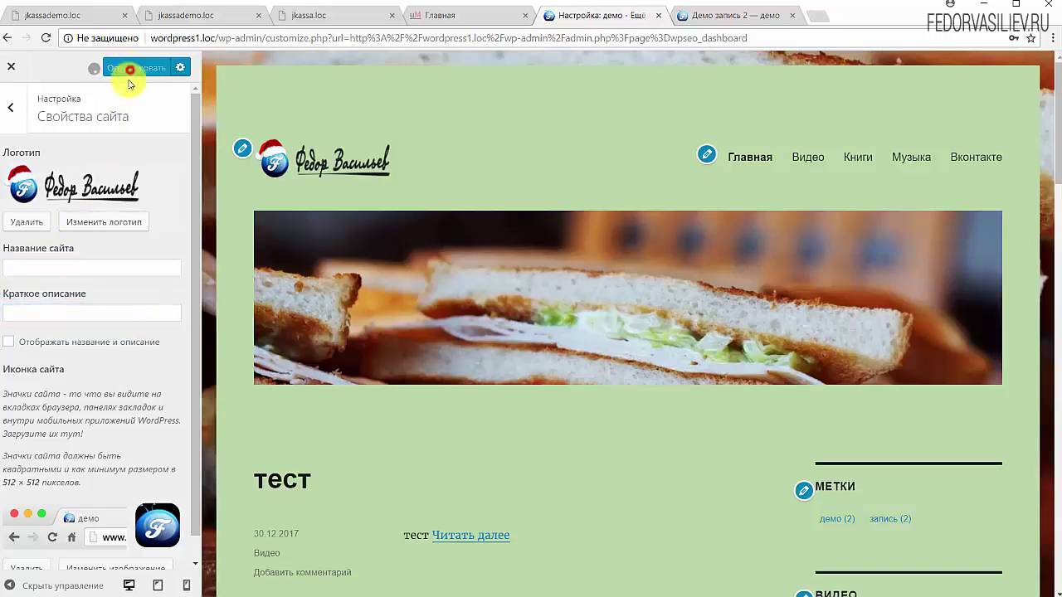
pyautogui.click(14, 68)
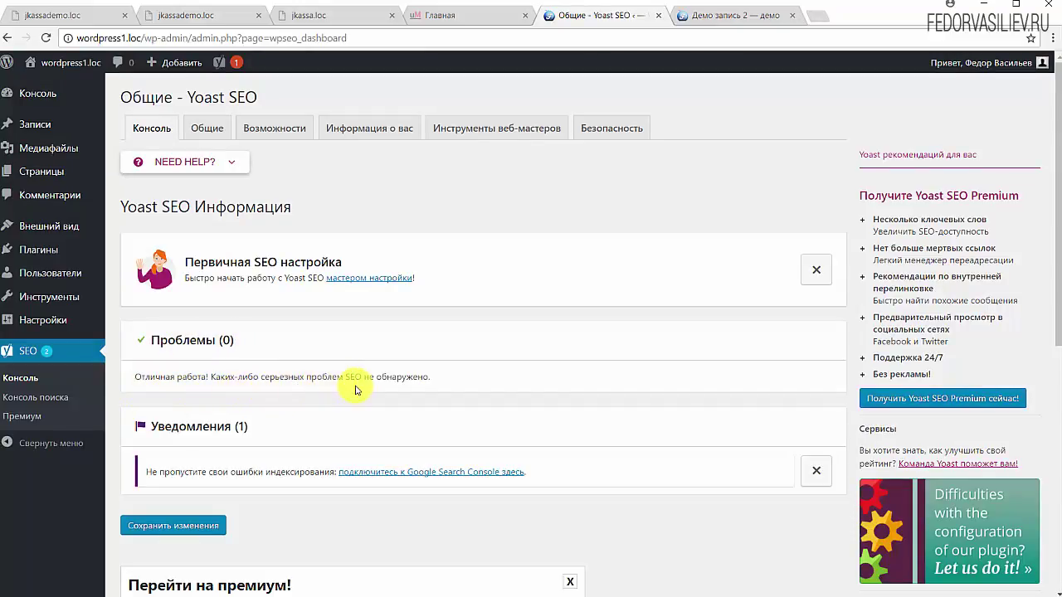
# - Dismiss the premium offer, the Google Search Console notification and the initial SEO setup block on the Yoast dashboard
pyautogui.moveTo(437, 380); pyautogui.dragTo(131, 382)
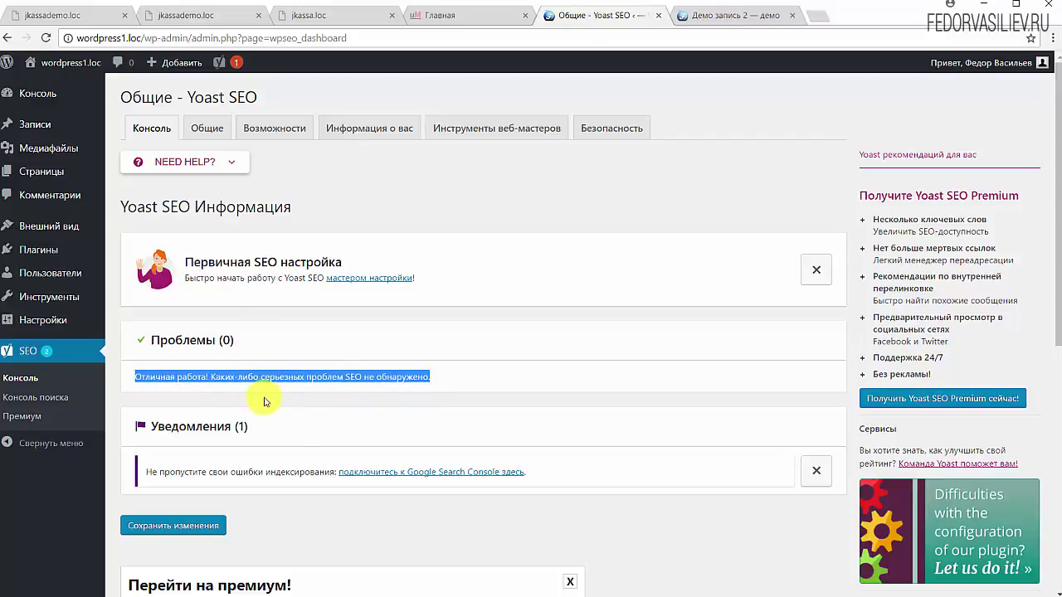
pyautogui.scroll(-2, 274, 391)
pyautogui.scroll(-2, 335, 402)
pyautogui.scroll(4, 336, 390)
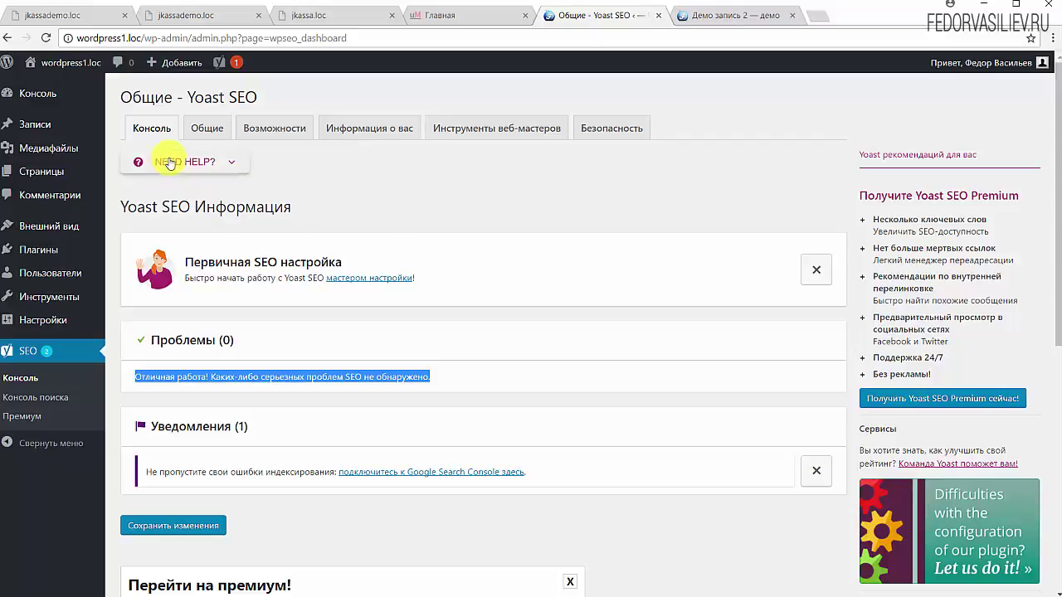
pyautogui.scroll(-3, 487, 284)
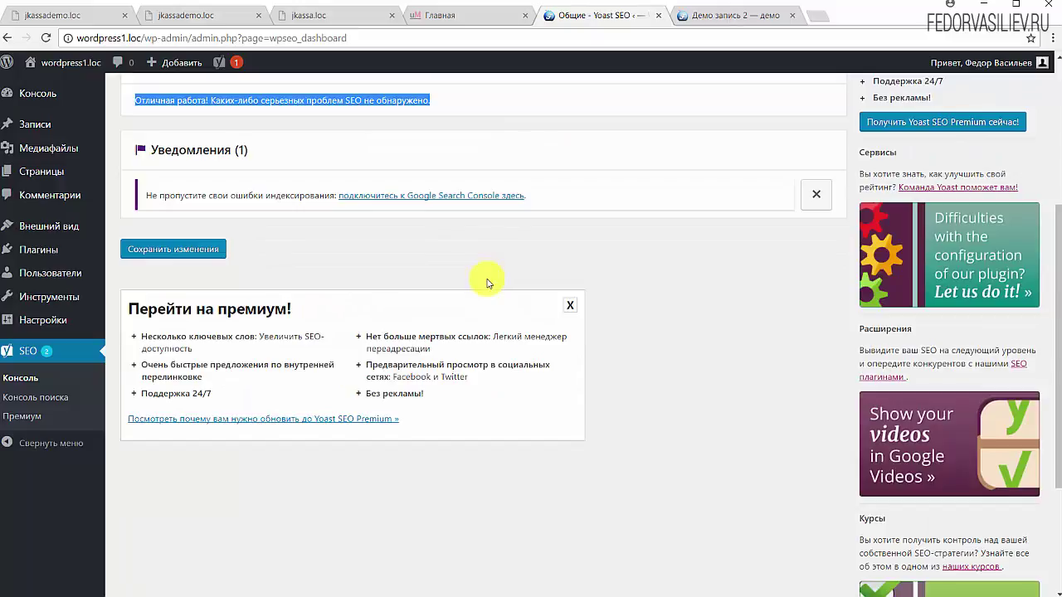
pyautogui.click(569, 305)
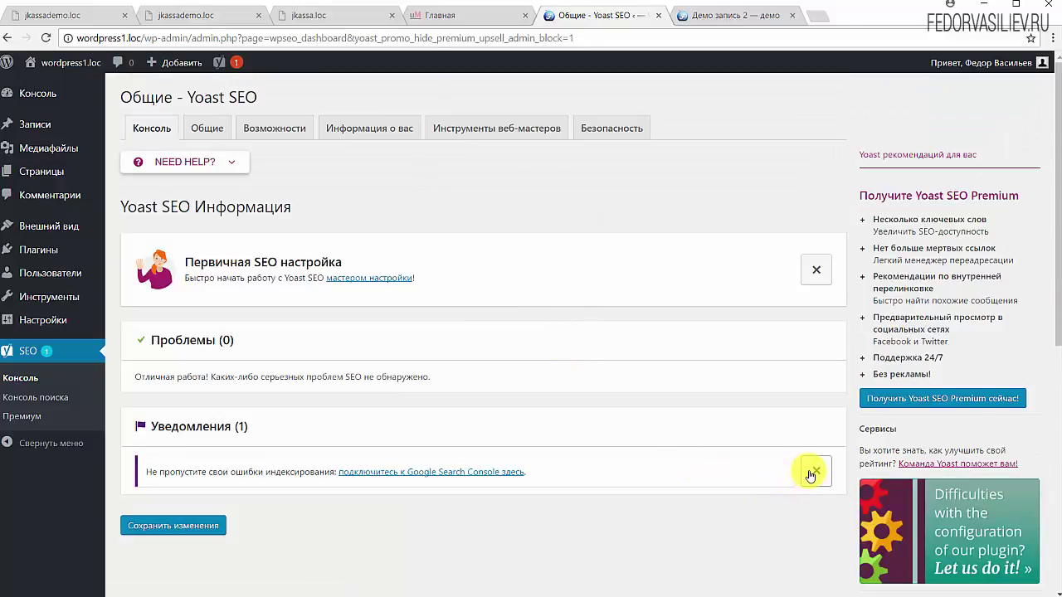
pyautogui.click(811, 473)
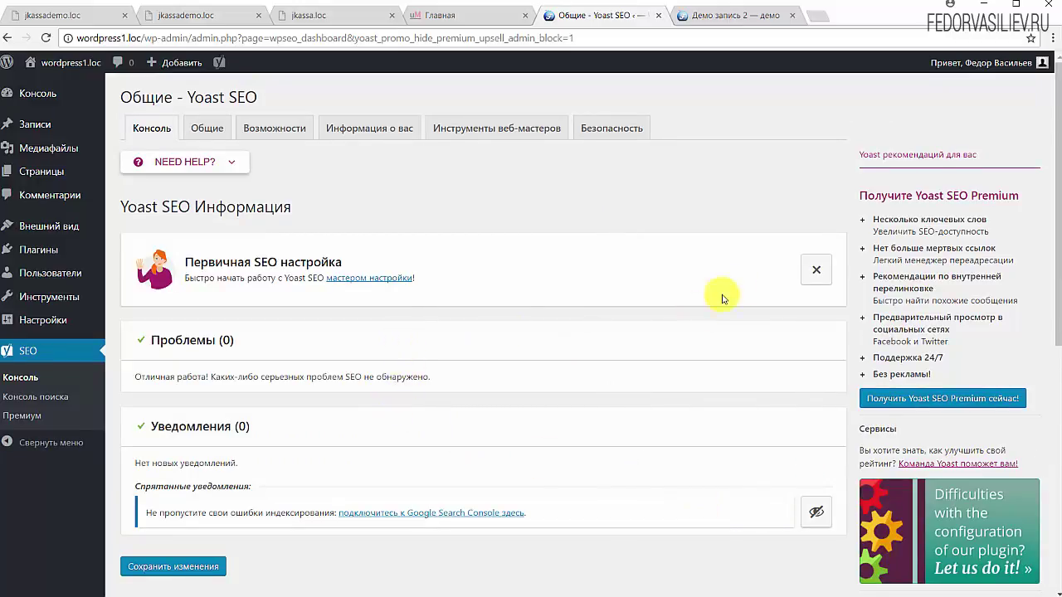
pyautogui.click(816, 272)
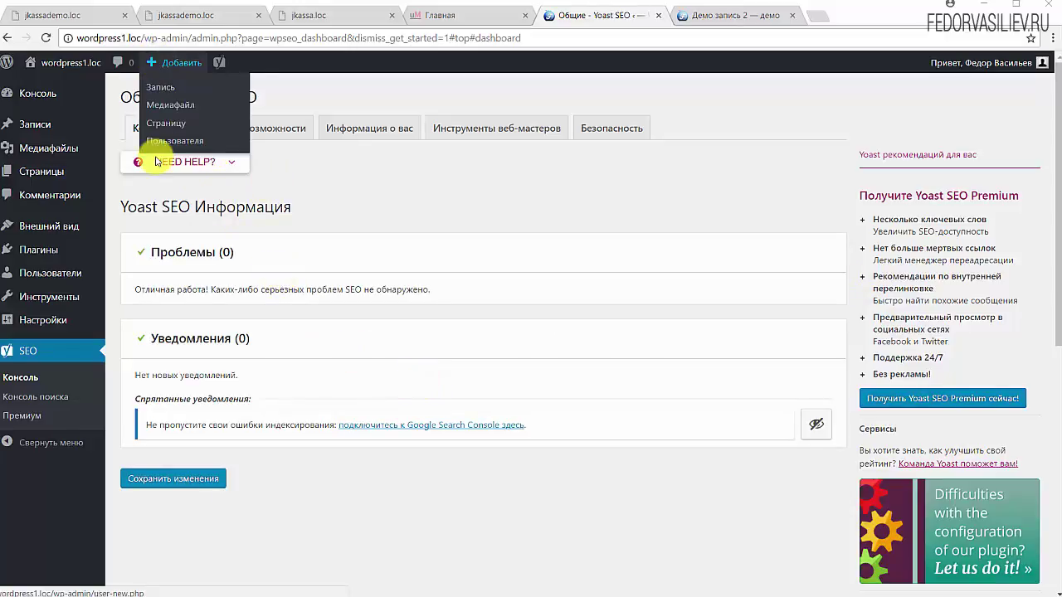
# - Launch the Yoast SEO configuration wizard from the general settings and choose to configure the plugin yourself
pyautogui.click(200, 129)
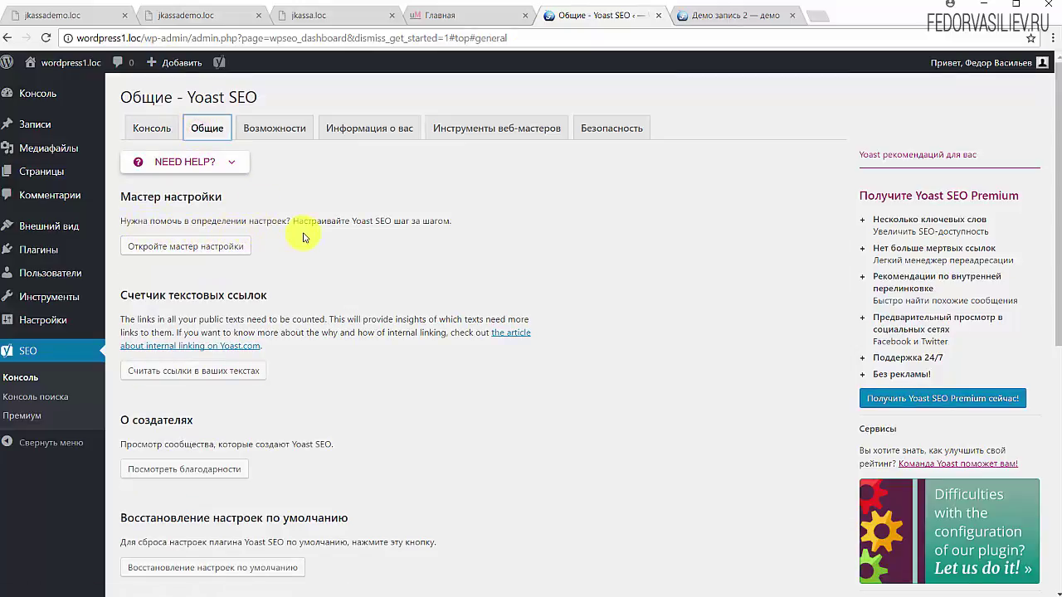
pyautogui.click(159, 251)
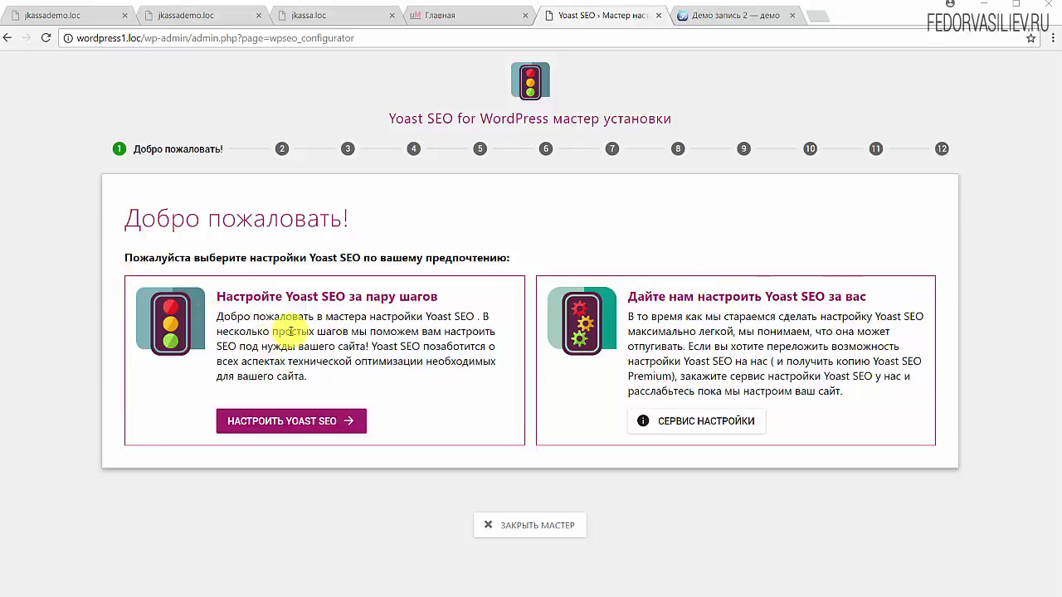
pyautogui.moveTo(273, 316); pyautogui.dragTo(323, 346)
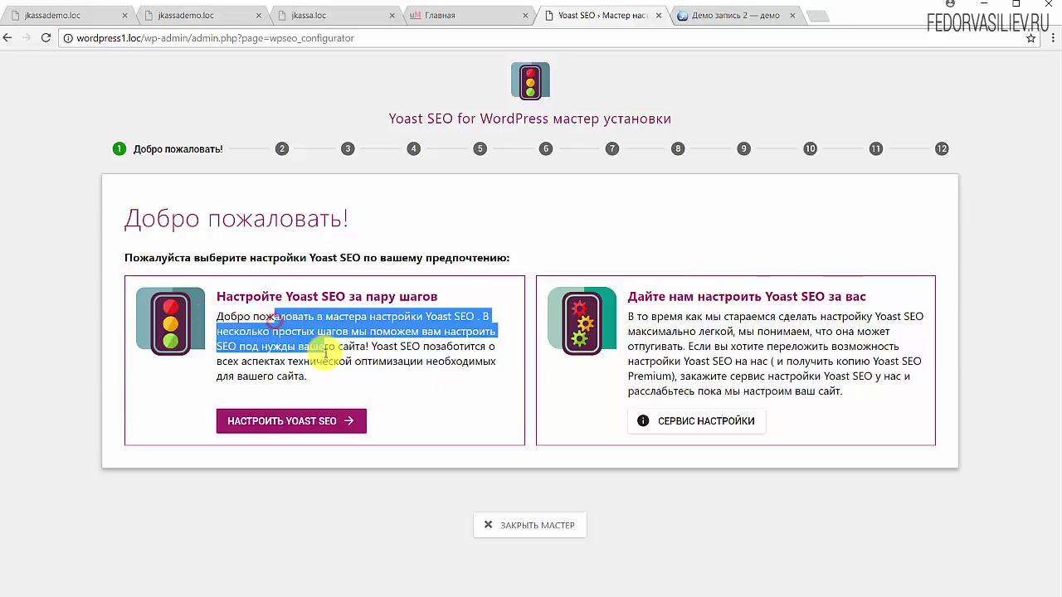
pyautogui.click(647, 327)
pyautogui.moveTo(642, 316); pyautogui.dragTo(824, 376)
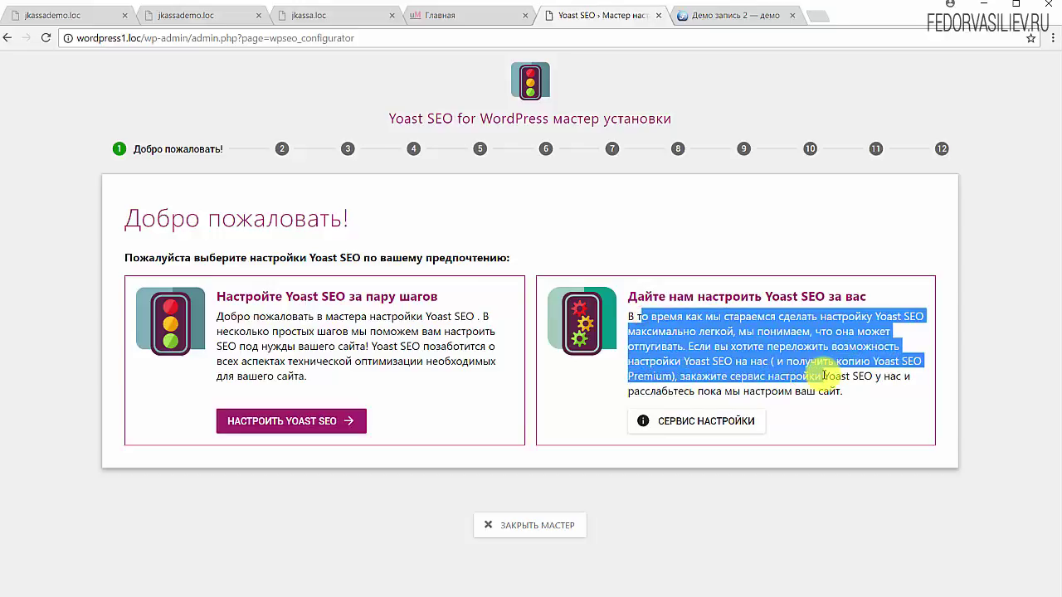
pyautogui.click(857, 390)
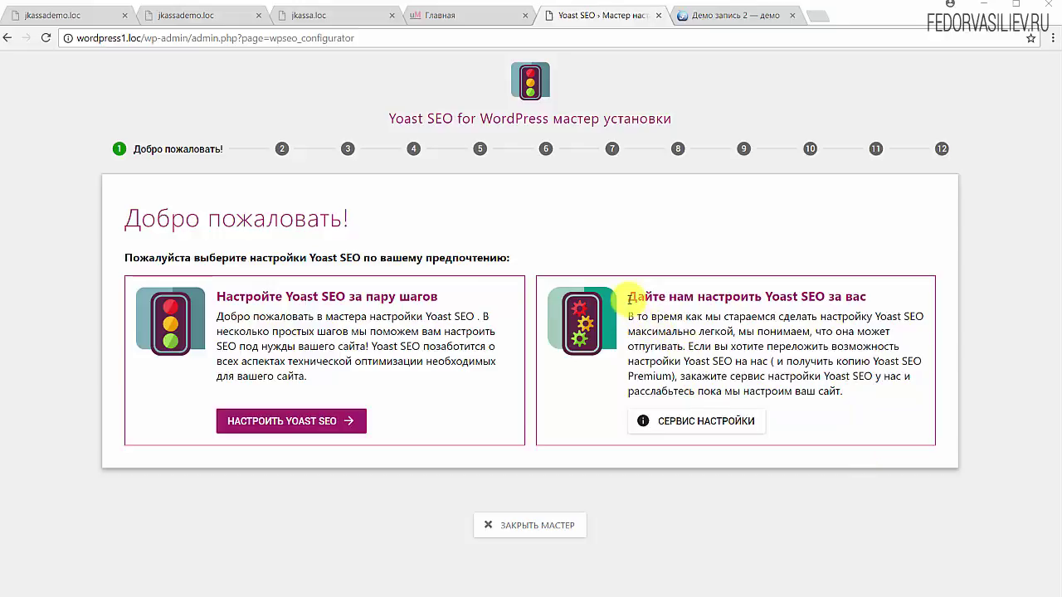
pyautogui.moveTo(630, 292); pyautogui.dragTo(876, 410)
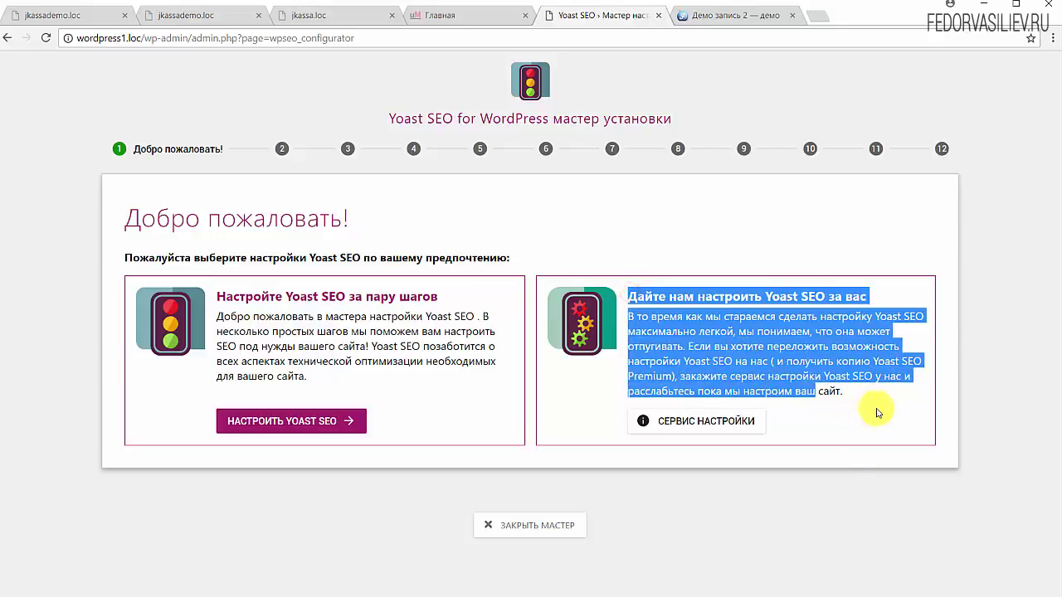
pyautogui.click(877, 408)
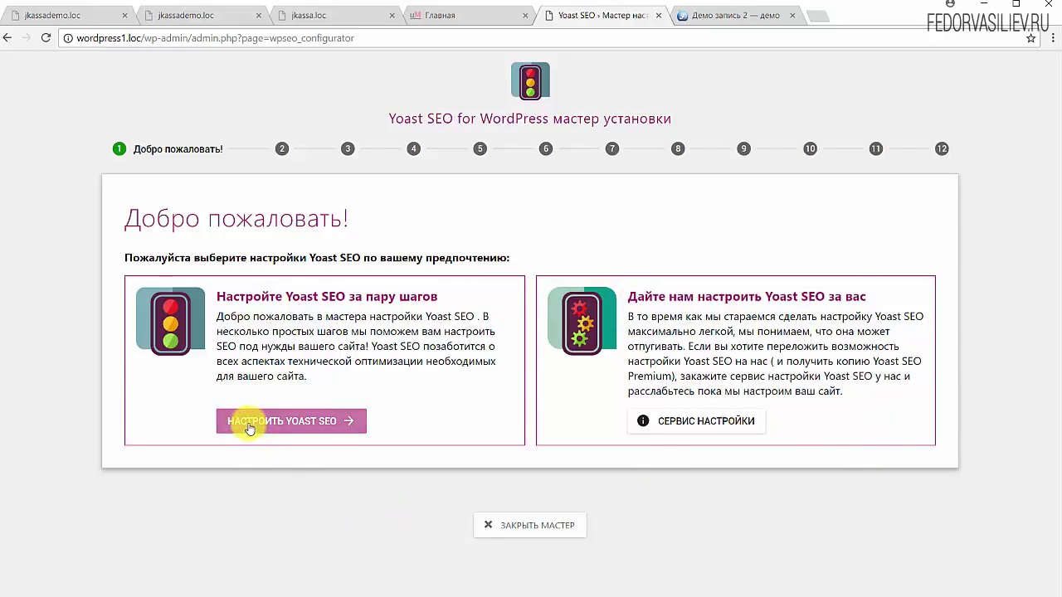
pyautogui.click(292, 422)
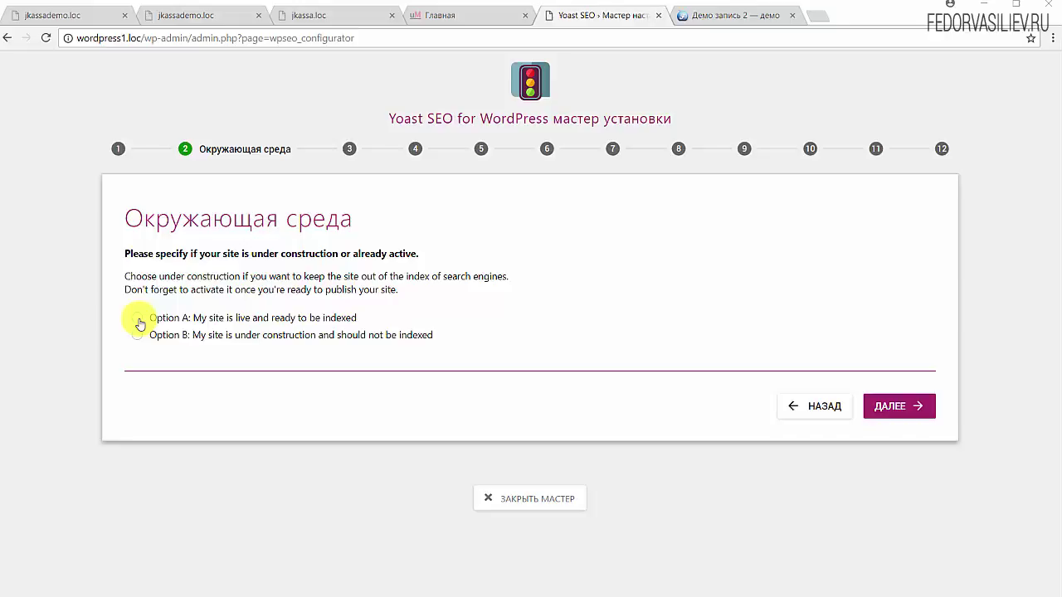
# - Set the wizard's environment to Option A, live and ready to be indexed, and the site type to Блог
pyautogui.click(139, 319)
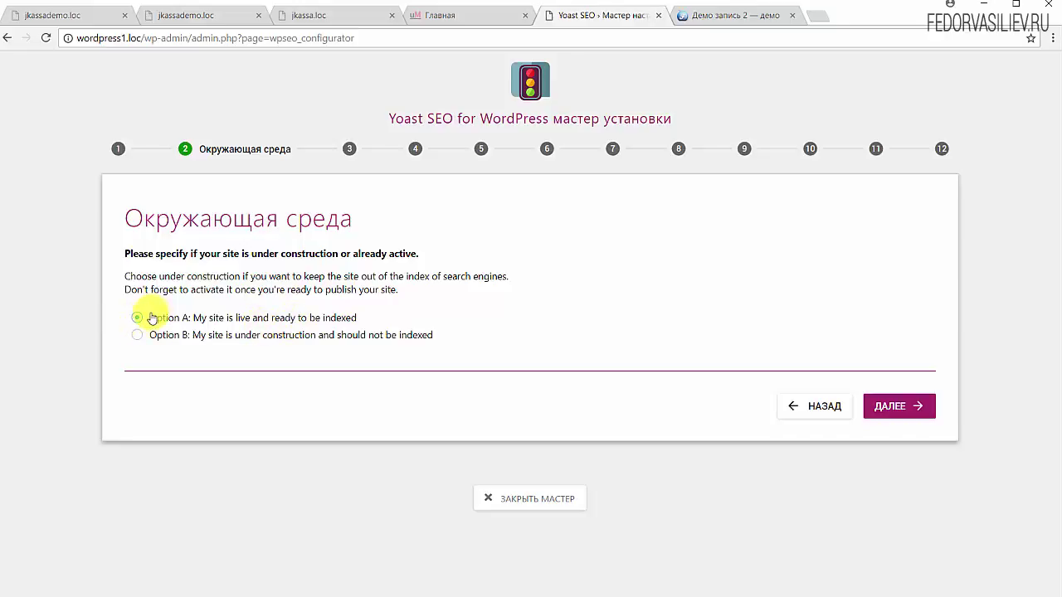
pyautogui.click(890, 414)
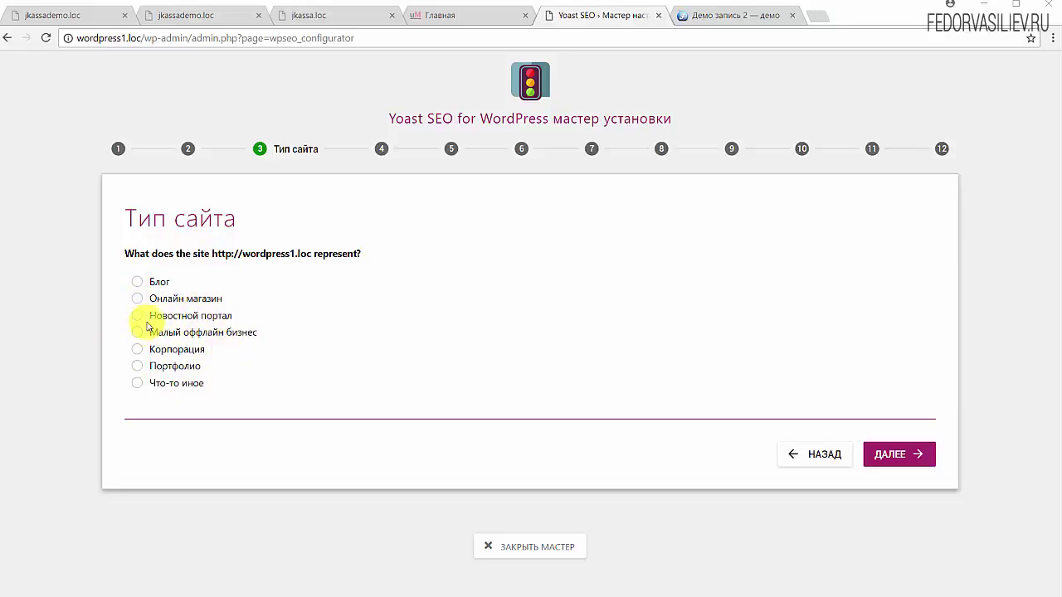
pyautogui.click(138, 282)
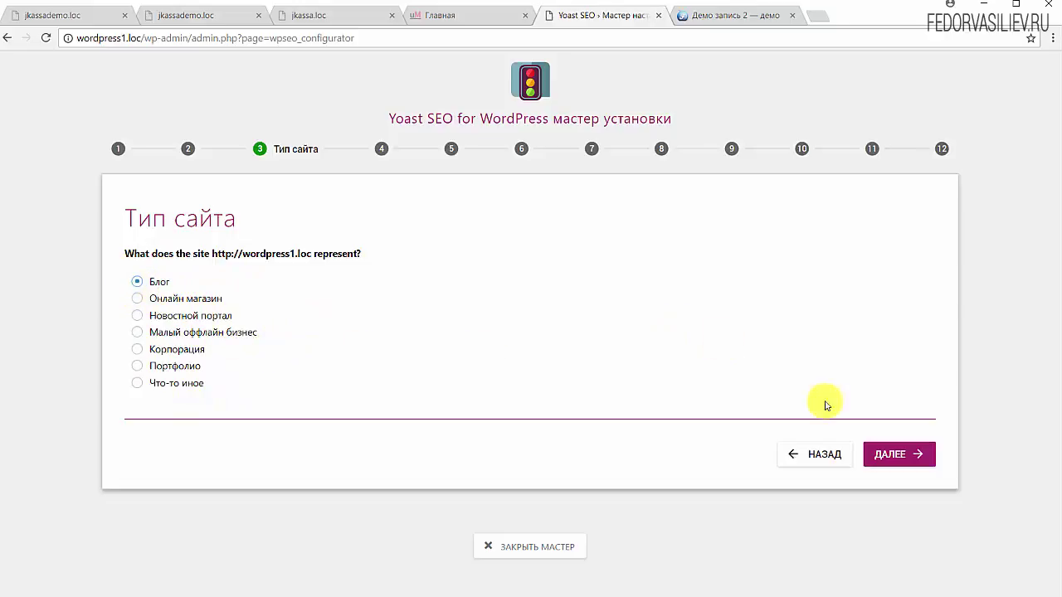
pyautogui.click(879, 456)
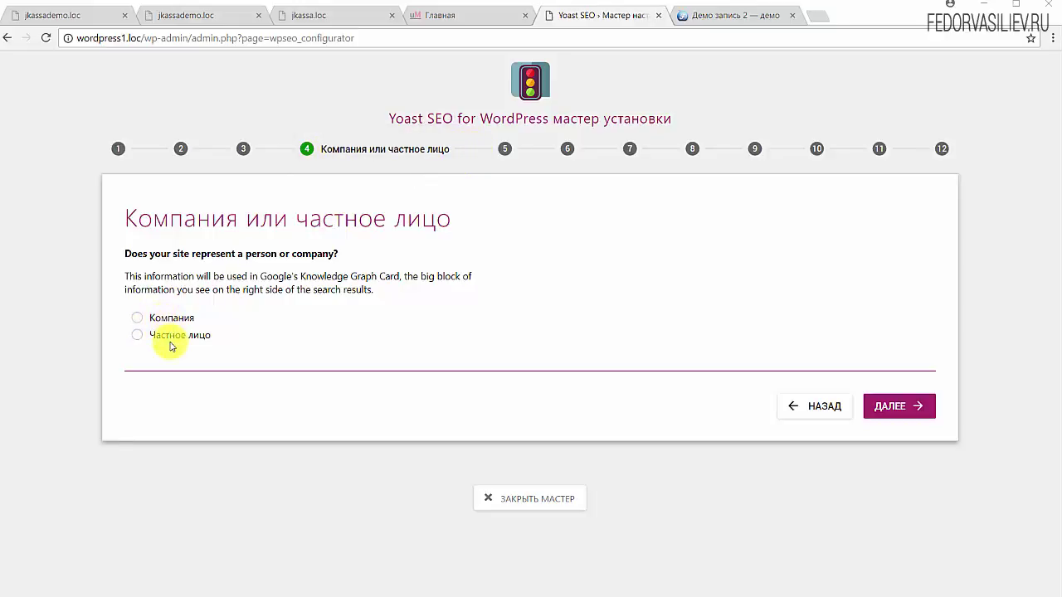
pyautogui.click(138, 336)
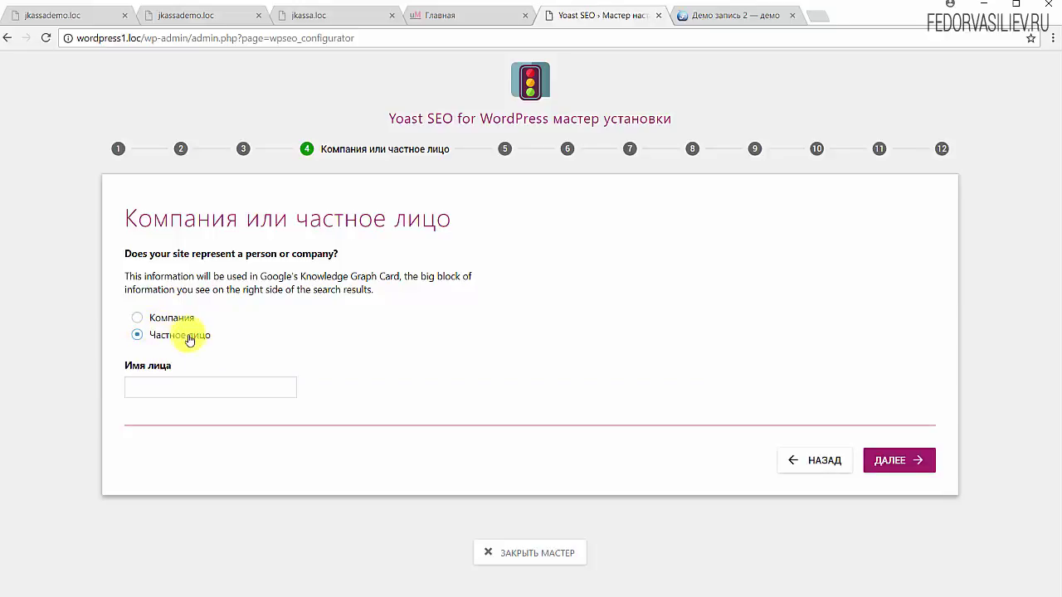
pyautogui.click(174, 386)
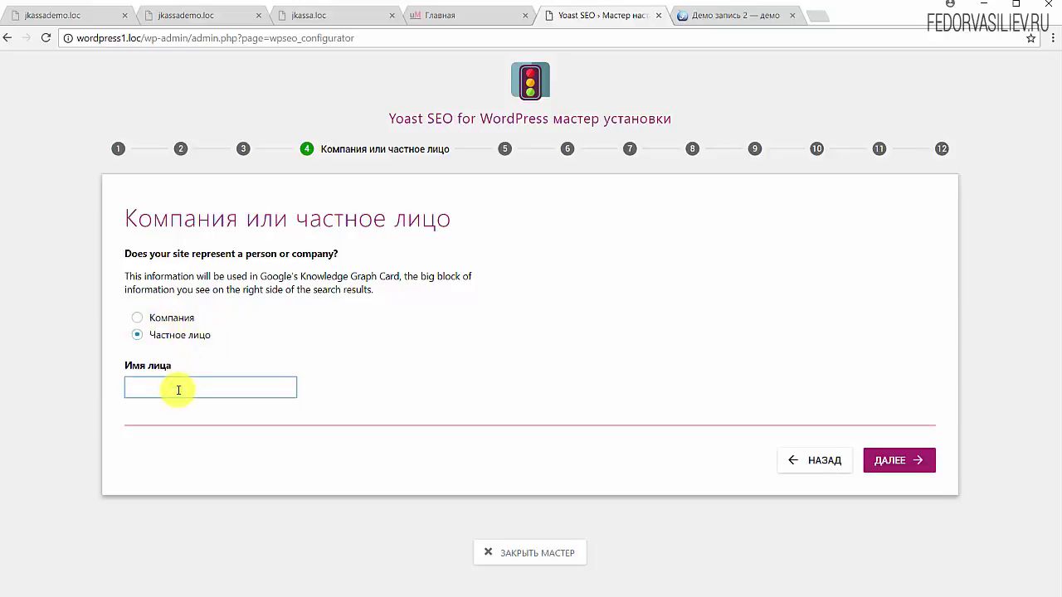
pyautogui.click(137, 318)
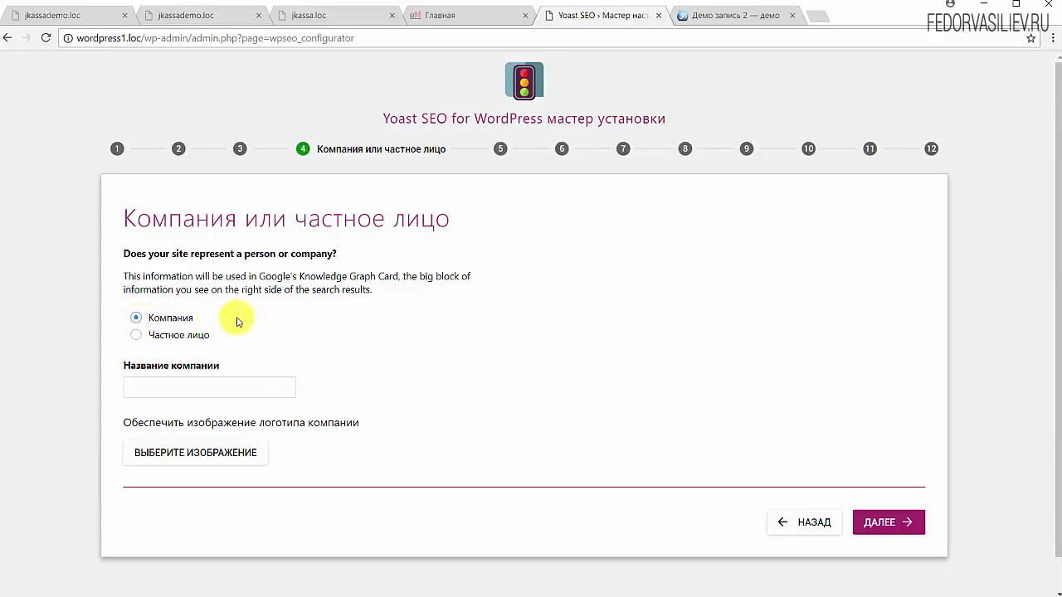
pyautogui.click(194, 387)
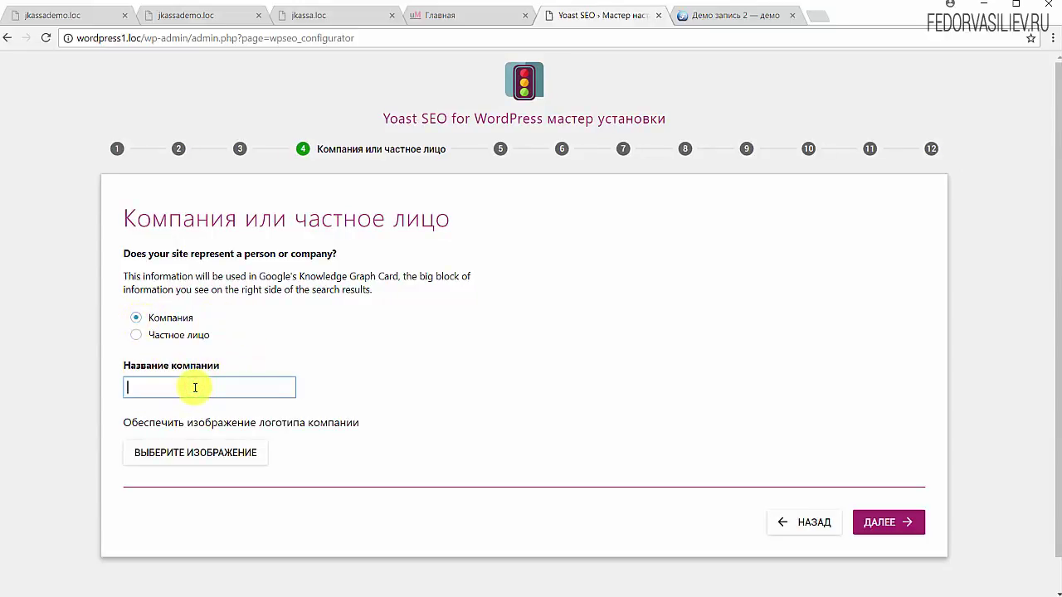
pyautogui.click(161, 454)
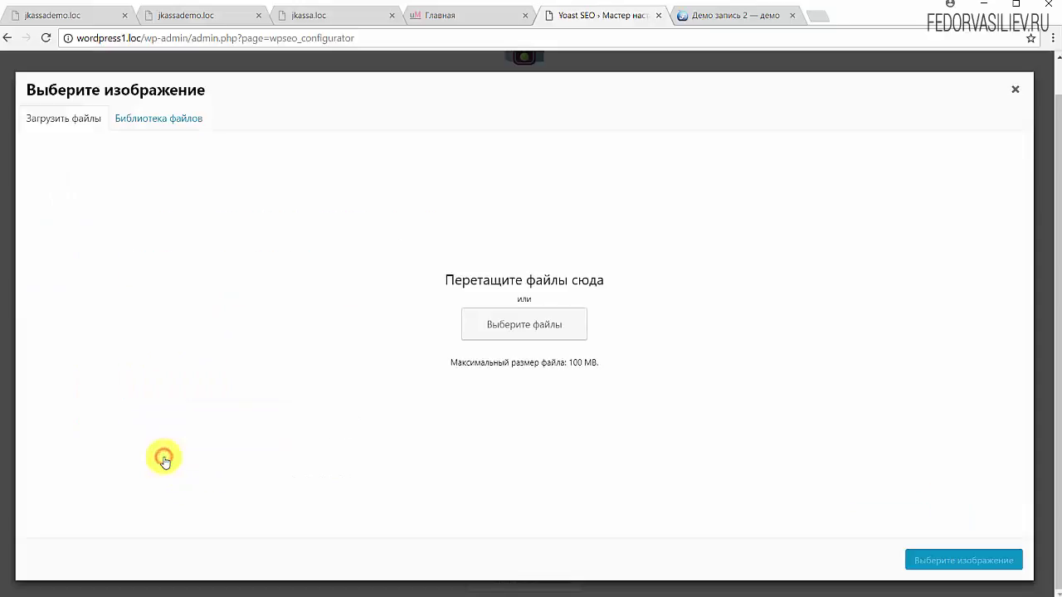
pyautogui.click(1014, 89)
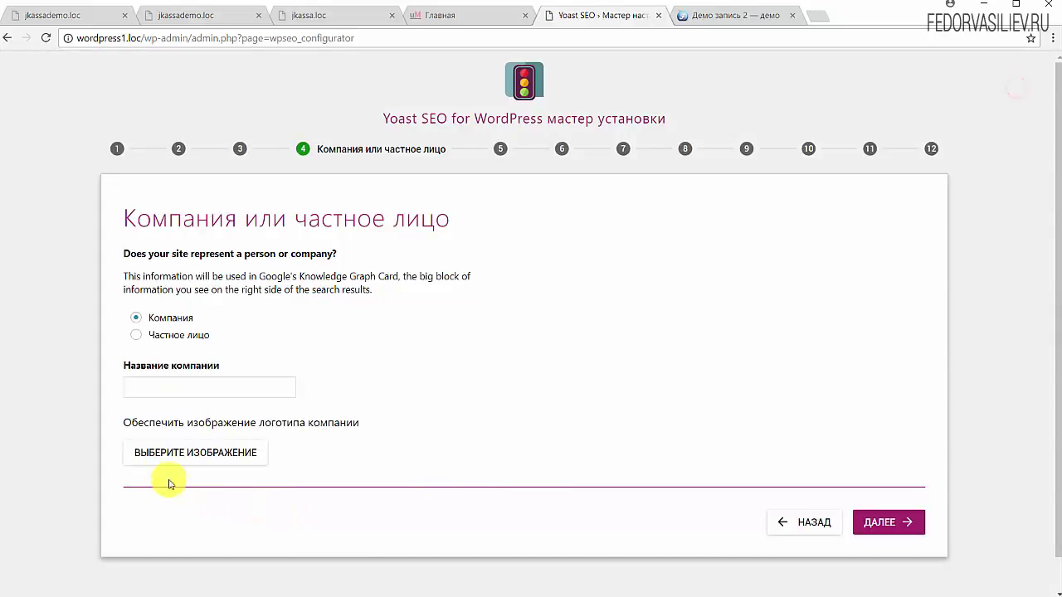
# - Set the site to represent Частное лицо, enter the person's first name, and continue to the social profiles
pyautogui.click(136, 335)
pyautogui.click(165, 387)
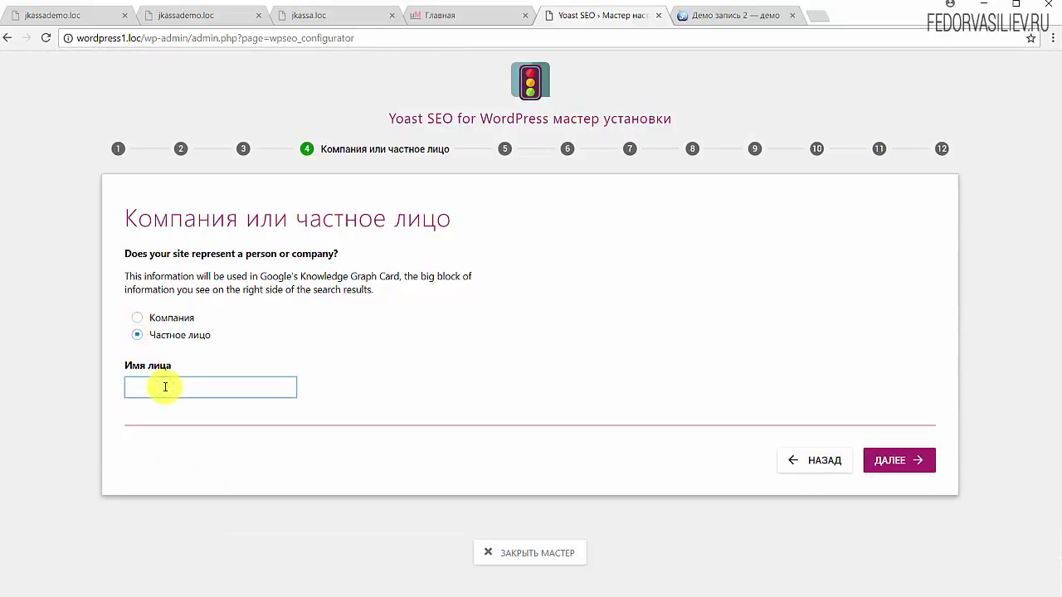
pyautogui.write('Федор')
pyautogui.click(896, 464)
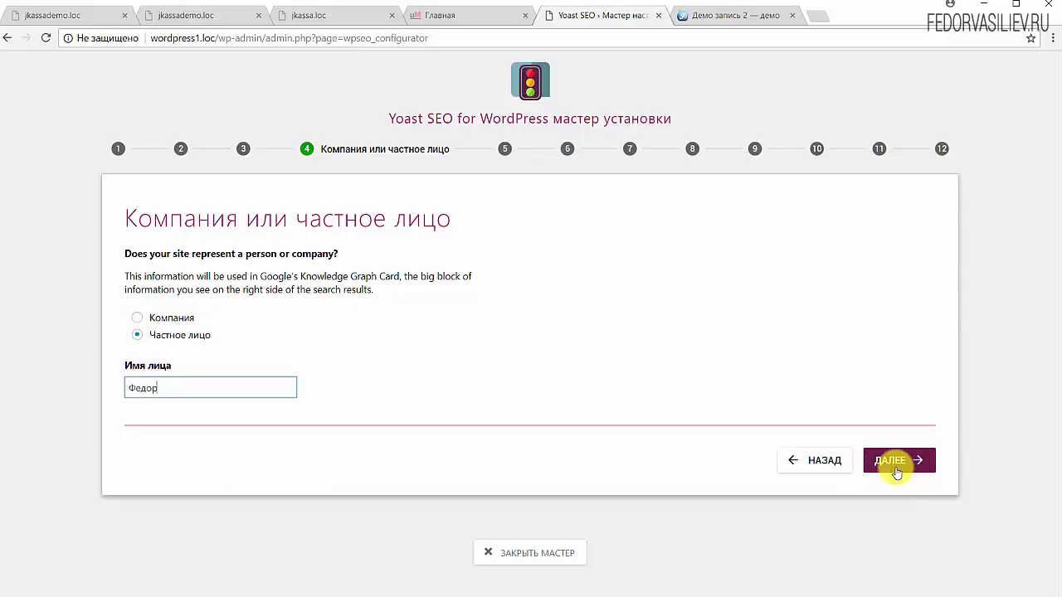
# - Paste the copied channel address as the YouTube URL in the social profiles and continue to post type visibility
pyautogui.scroll(2, 749, 431)
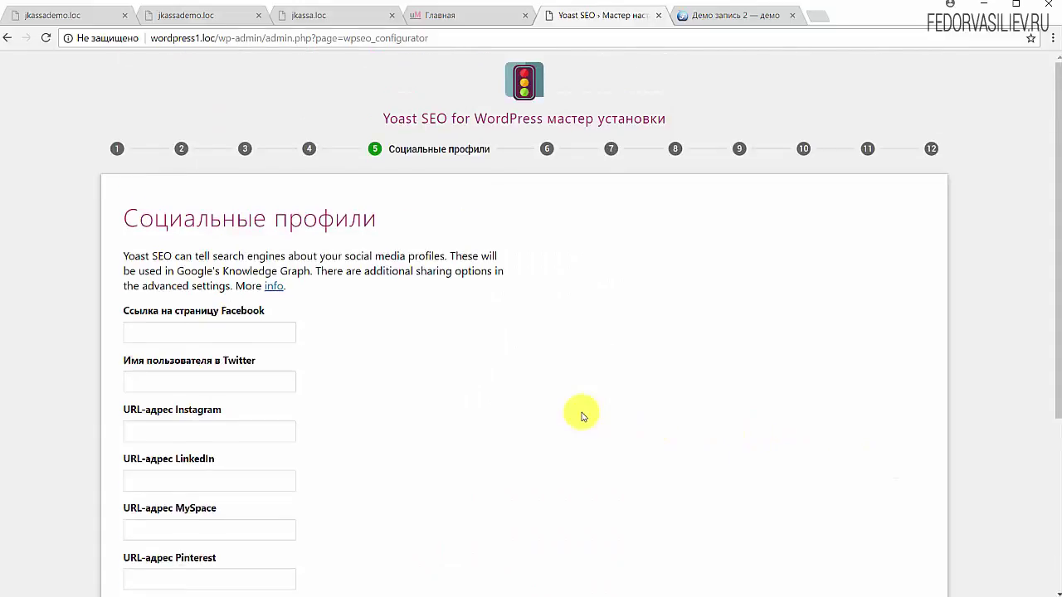
pyautogui.scroll(-1, 614, 434)
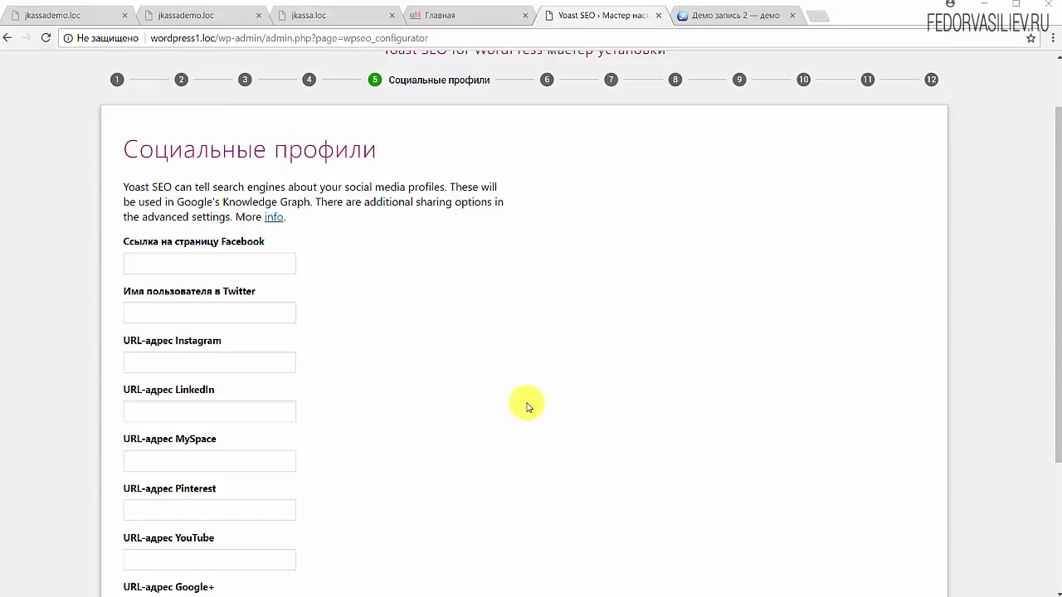
pyautogui.scroll(-1, 521, 399)
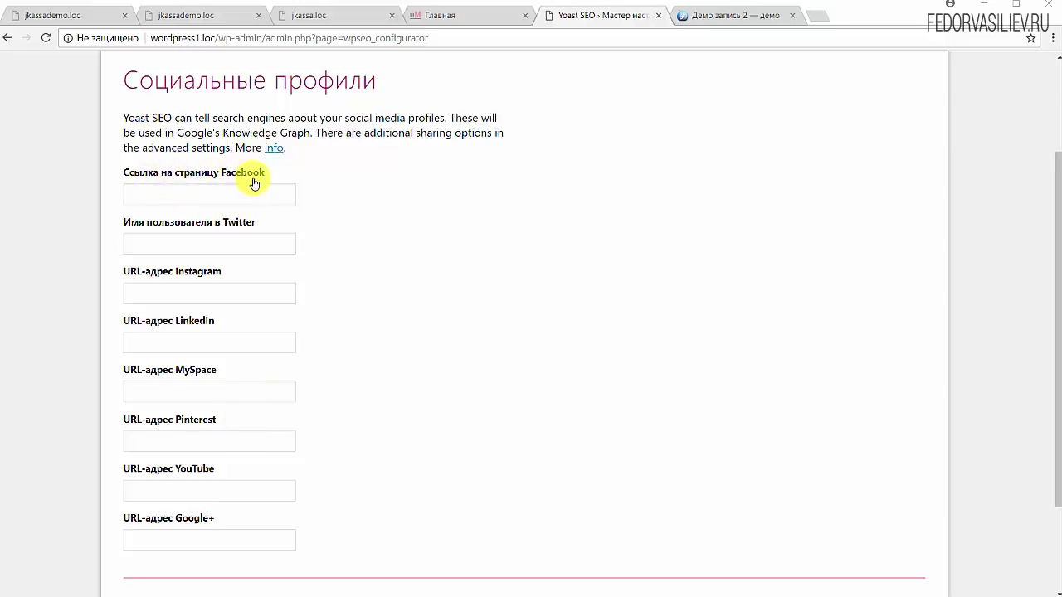
pyautogui.click(250, 244)
pyautogui.scroll(-1, 331, 423)
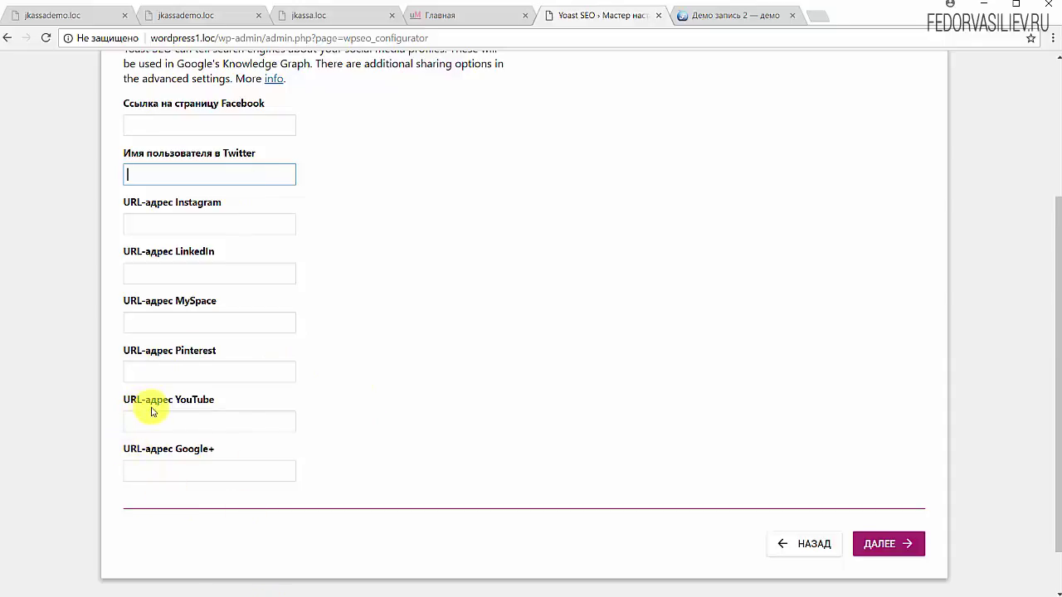
pyautogui.click(186, 411)
pyautogui.rightClick(189, 410)
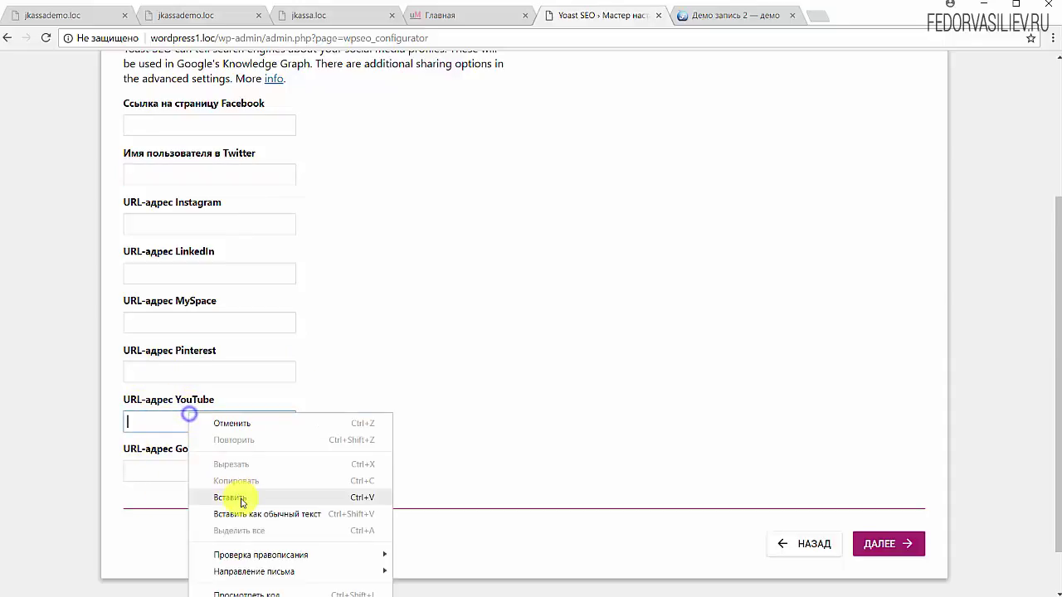
pyautogui.click(242, 497)
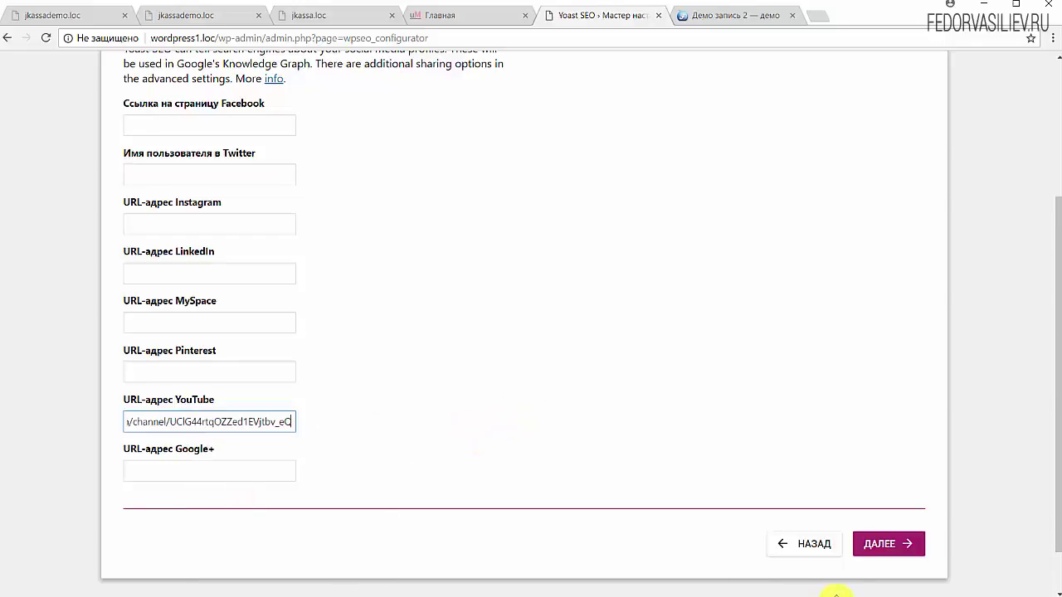
pyautogui.click(871, 548)
# - Set the visibility of Медиафайлы to Видимый, keep Записи and Страницы on Видимый, and continue
pyautogui.scroll(2, 779, 458)
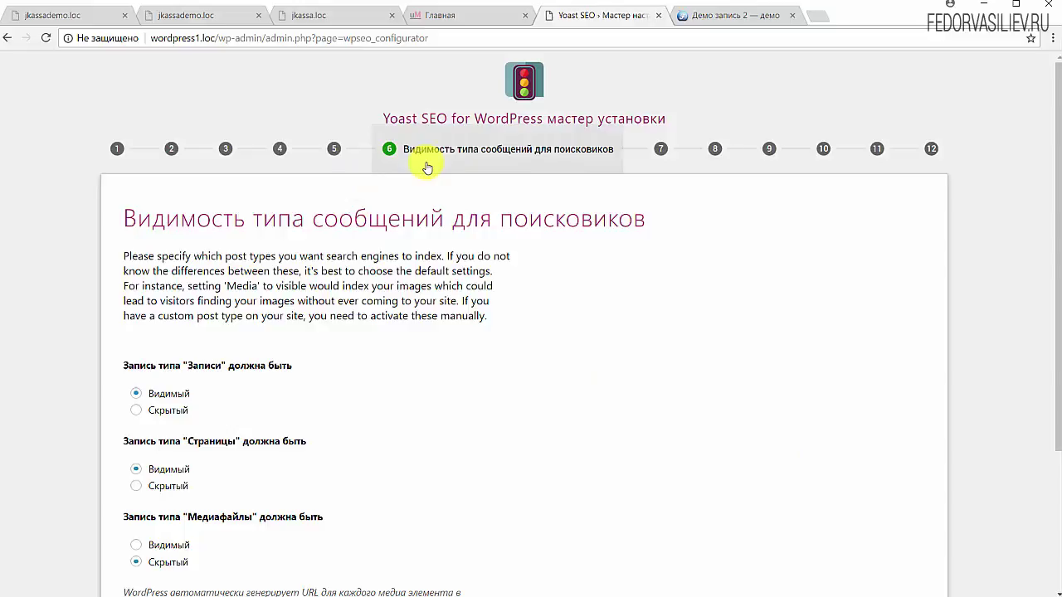
pyautogui.scroll(-2, 147, 280)
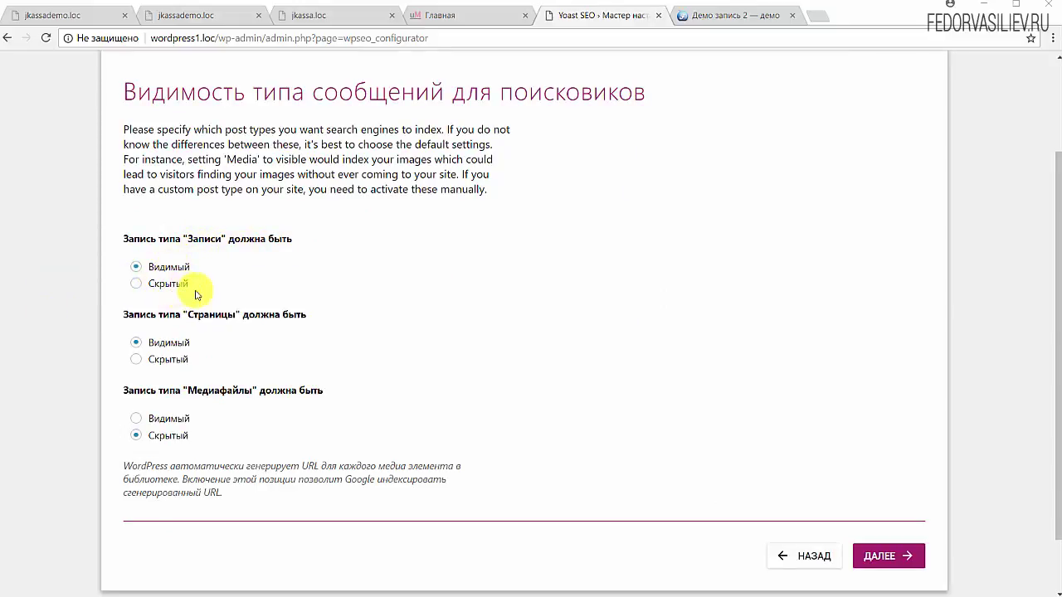
pyautogui.click(136, 341)
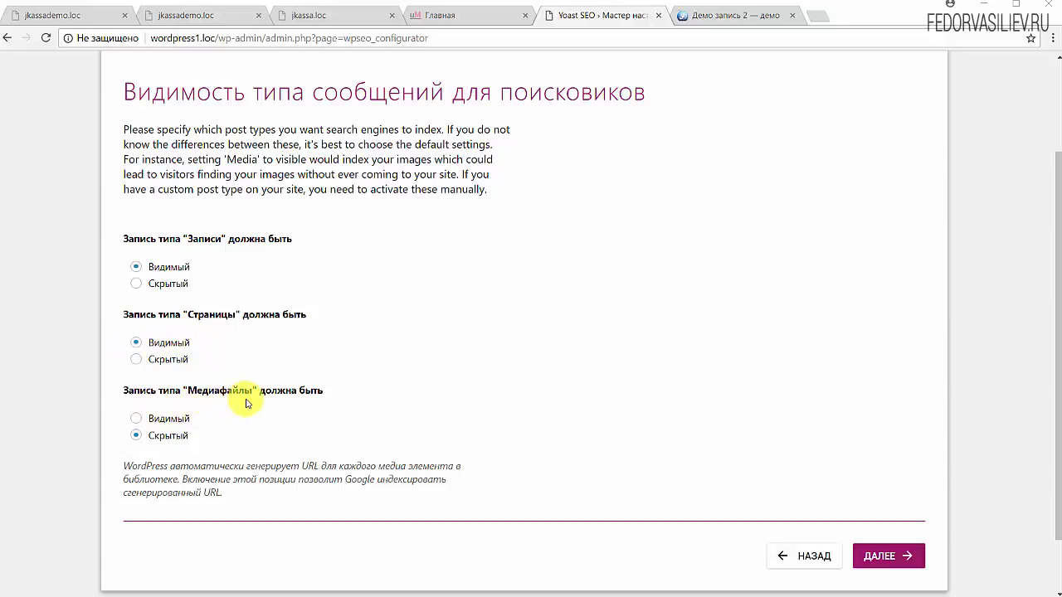
pyautogui.click(137, 420)
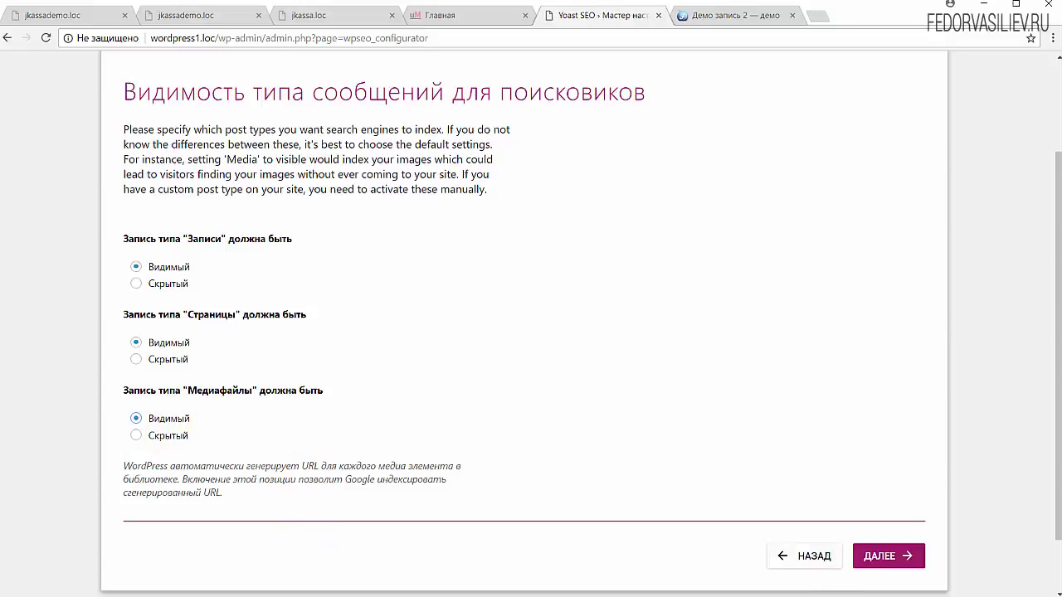
pyautogui.scroll(2, 553, 451)
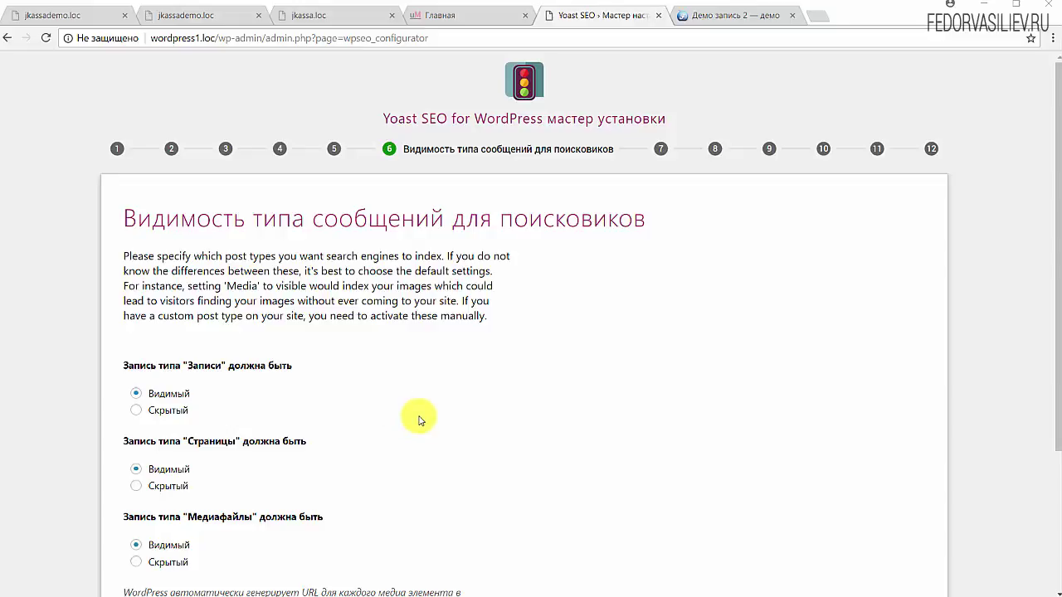
pyautogui.scroll(-3, 513, 445)
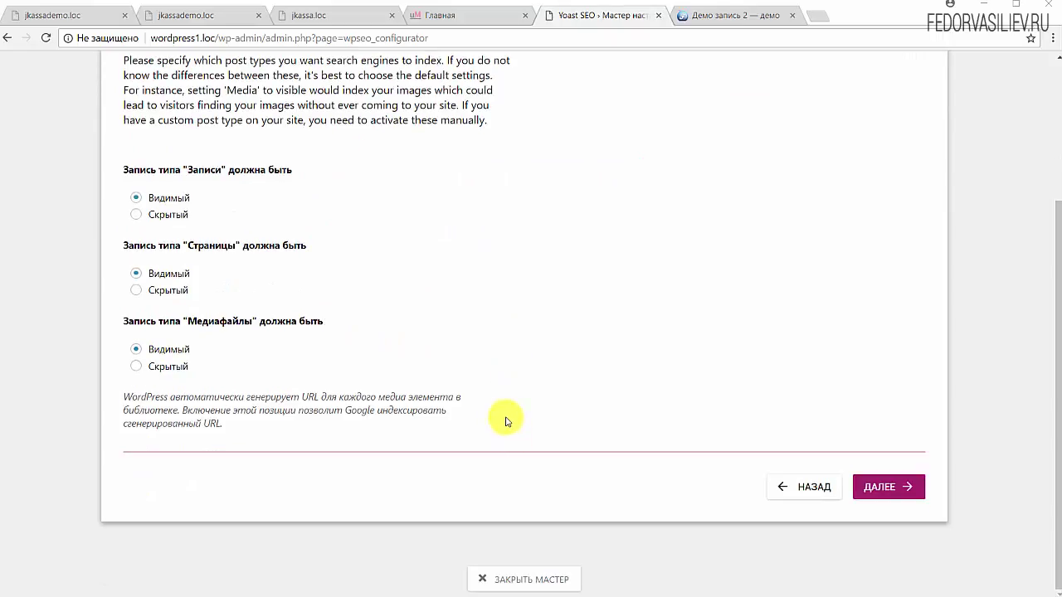
pyautogui.click(865, 488)
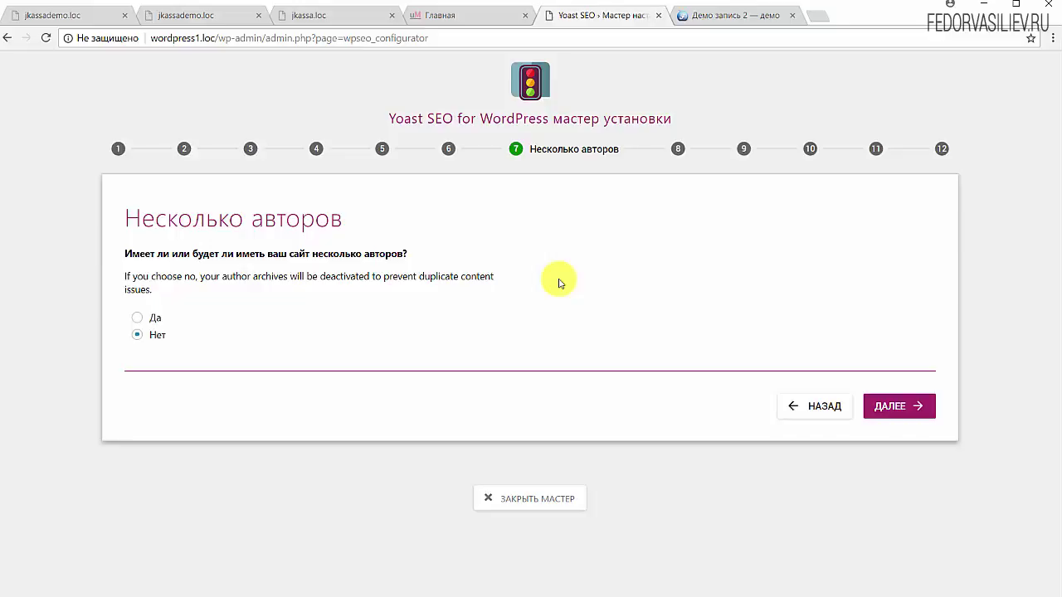
# - Answer Да to the site having several authors, and skip the Google Search Console authorization
pyautogui.click(138, 319)
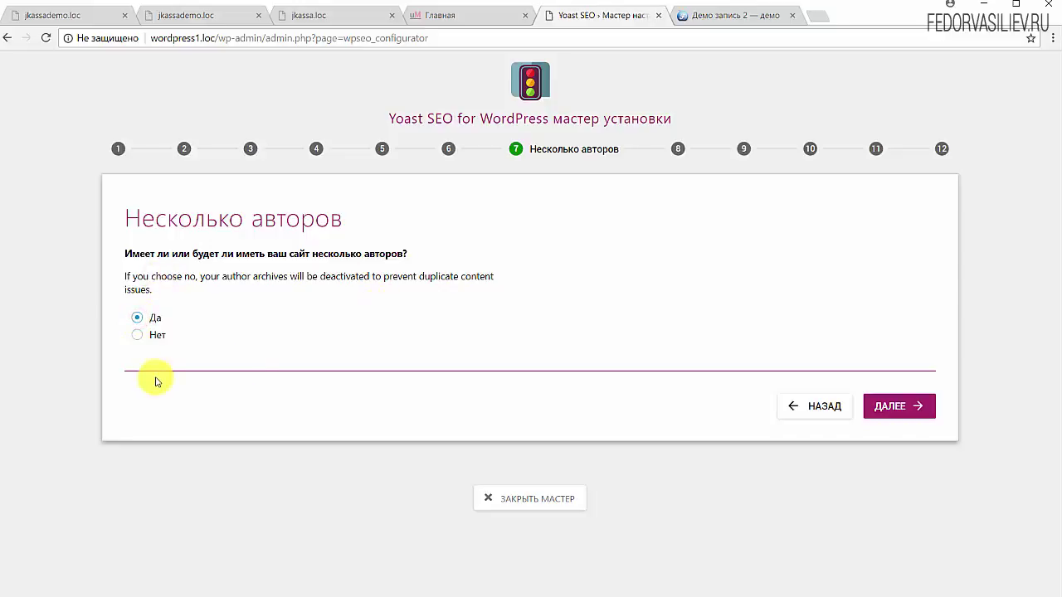
pyautogui.click(890, 406)
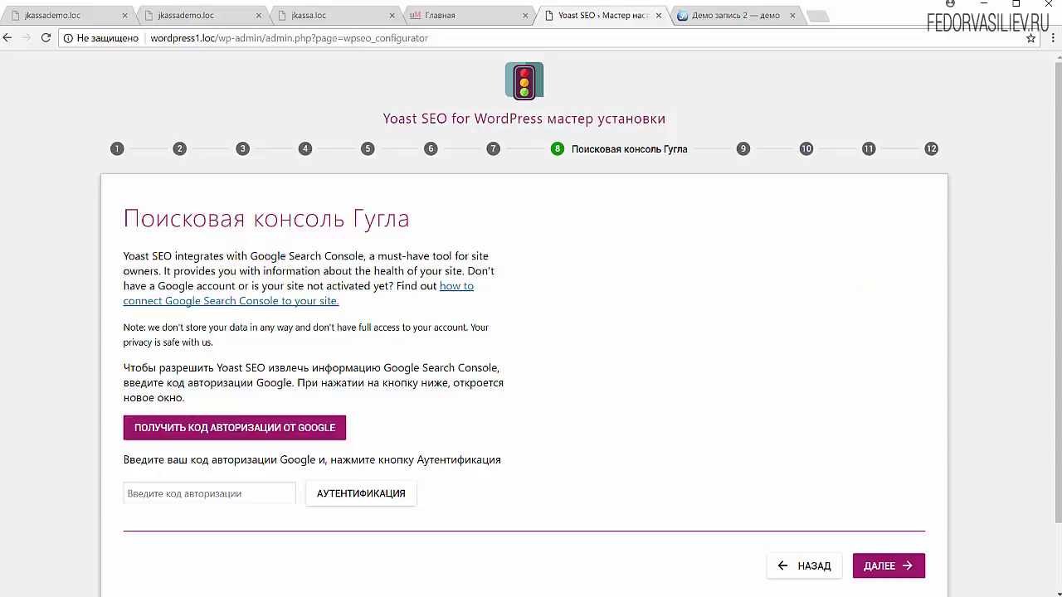
pyautogui.scroll(-1, 379, 220)
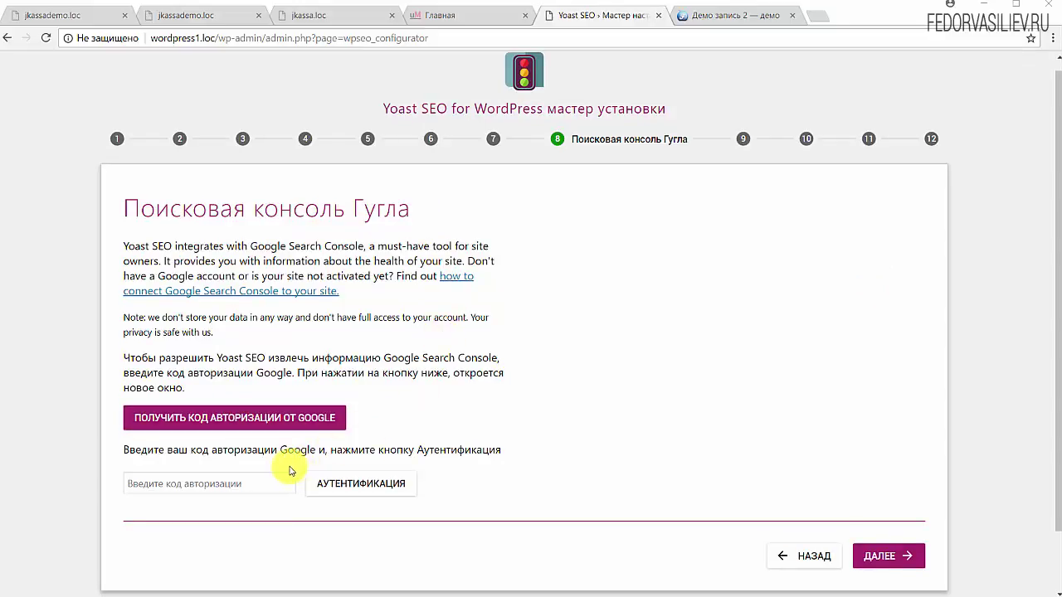
pyautogui.moveTo(186, 390); pyautogui.dragTo(125, 356)
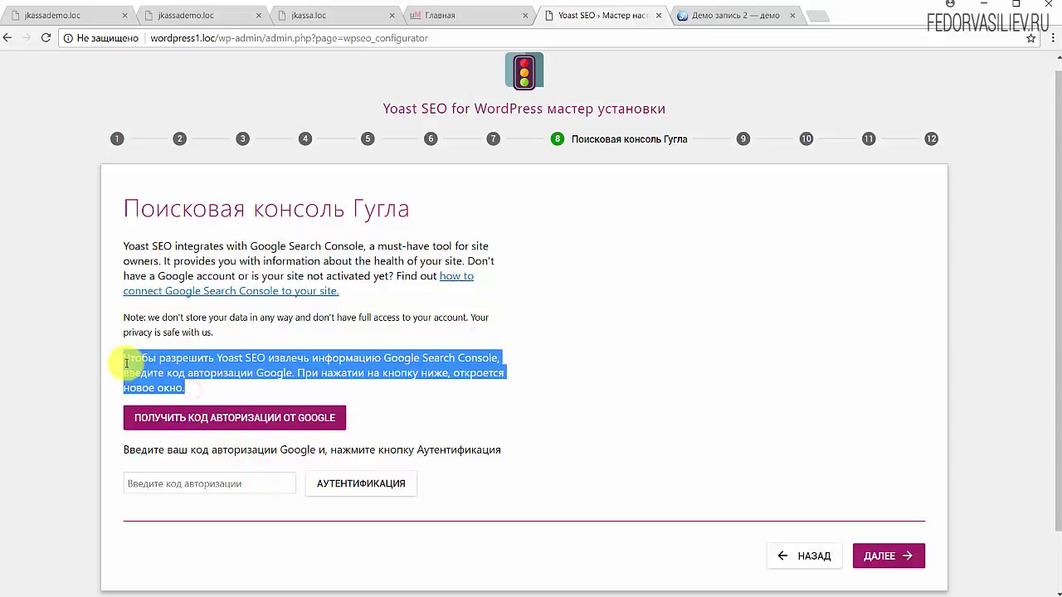
pyautogui.click(208, 389)
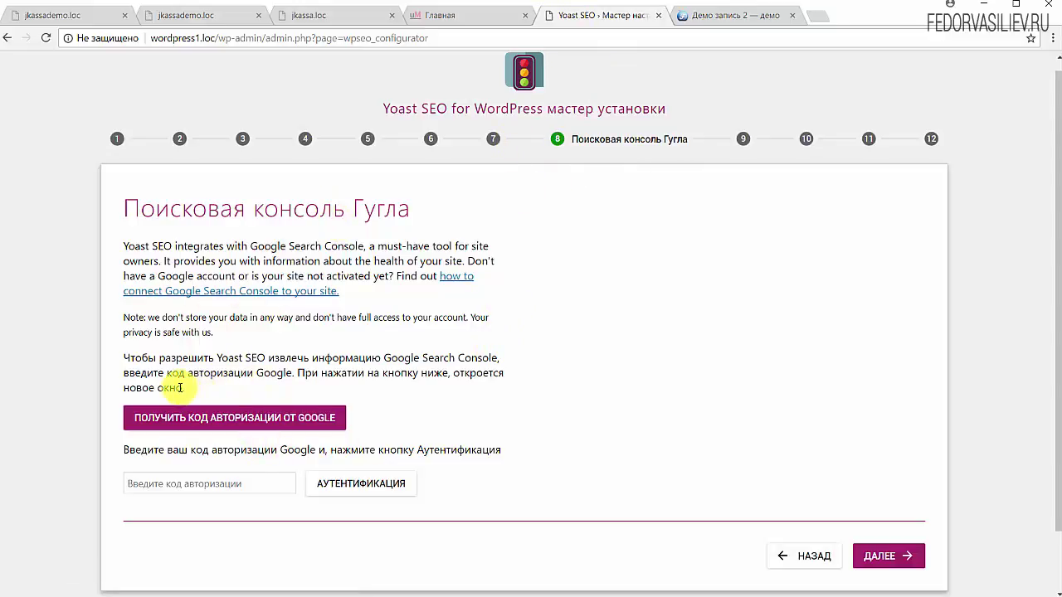
pyautogui.click(885, 557)
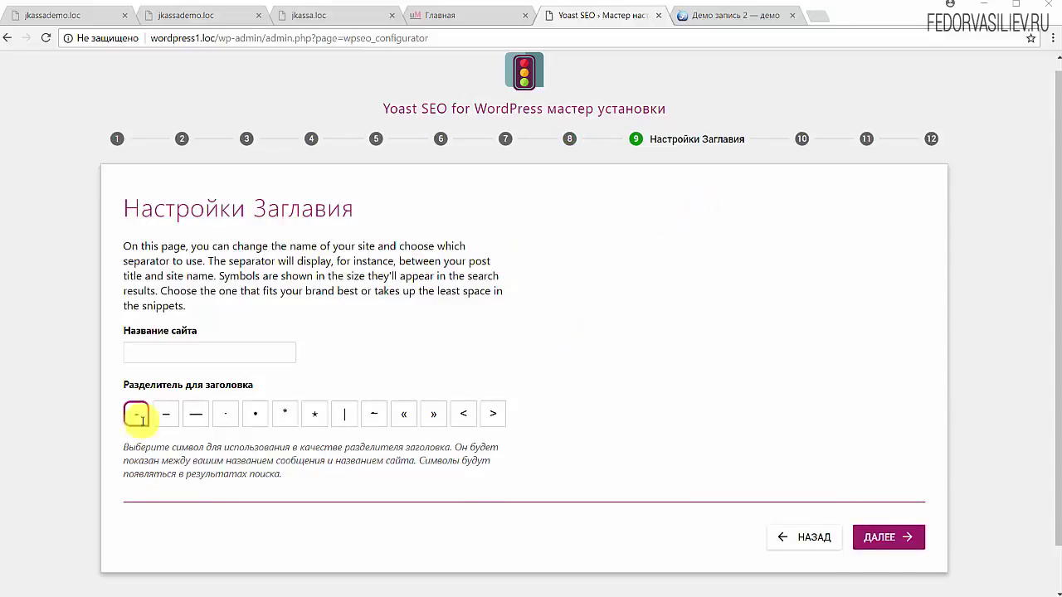
# - Enter the school's name as the site name, choose the star ⋆ as title separator, and continue
pyautogui.click(163, 353)
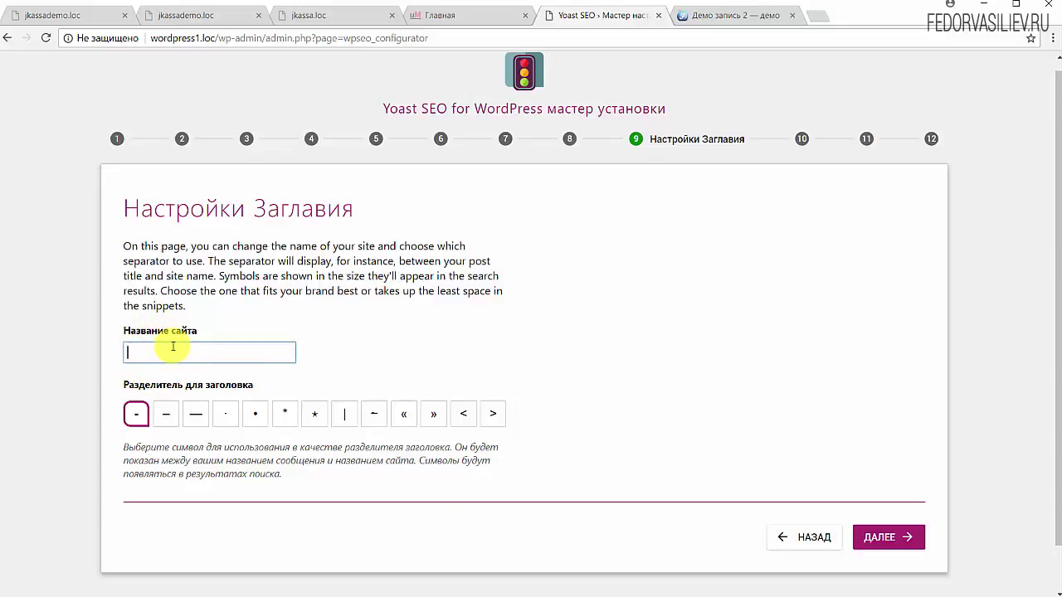
pyautogui.write('Школа Федора Васильева')
pyautogui.moveTo(256, 350); pyautogui.dragTo(91, 349)
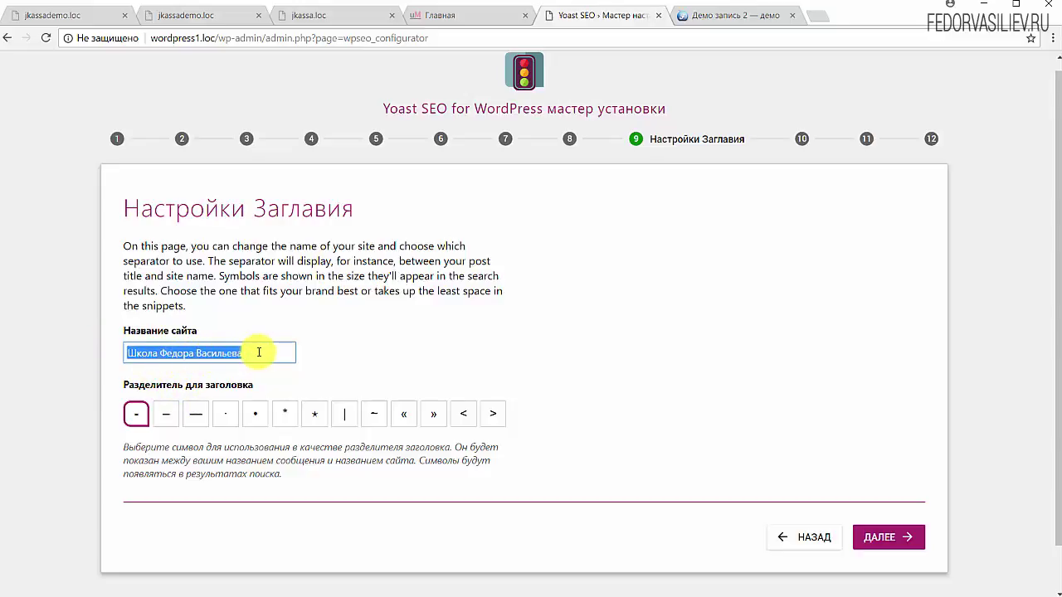
pyautogui.click(258, 352)
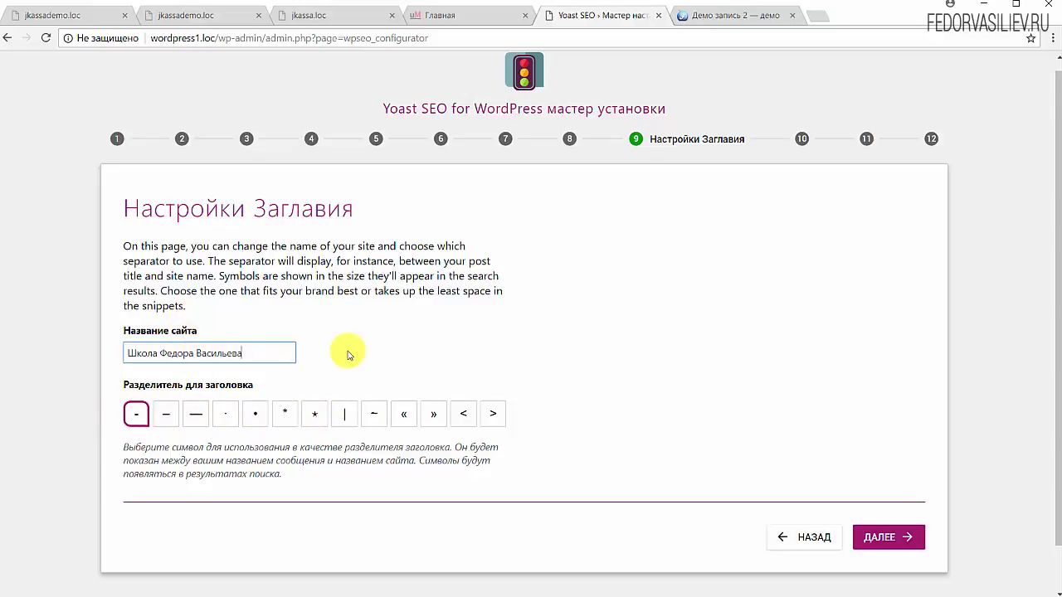
pyautogui.click(314, 417)
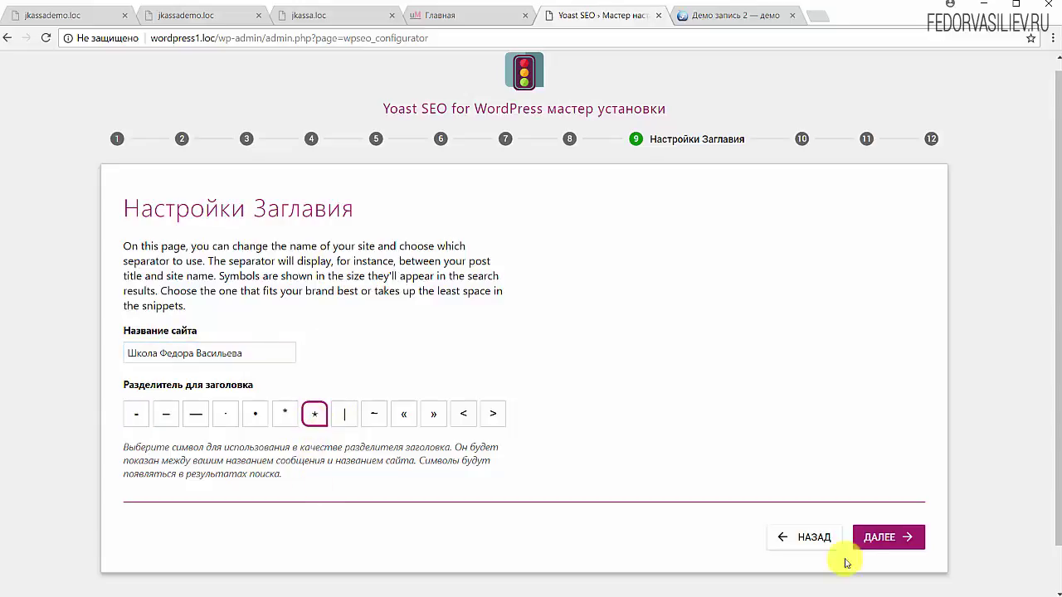
pyautogui.click(872, 537)
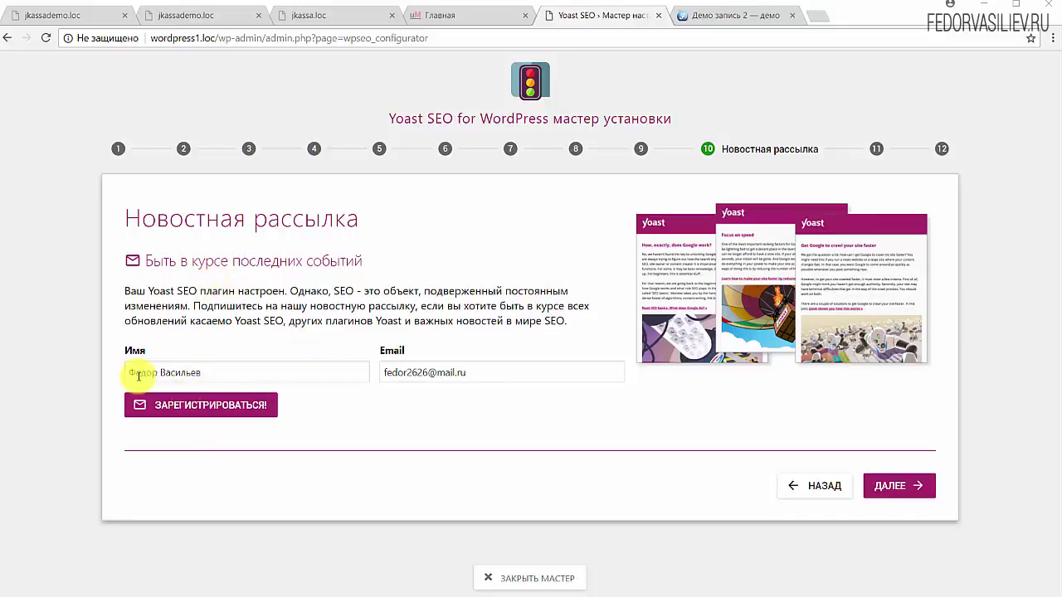
# - Sign up for the Yoast newsletter with the prefilled name and e-mail, and continue to the Вам может понравиться page
pyautogui.click(199, 404)
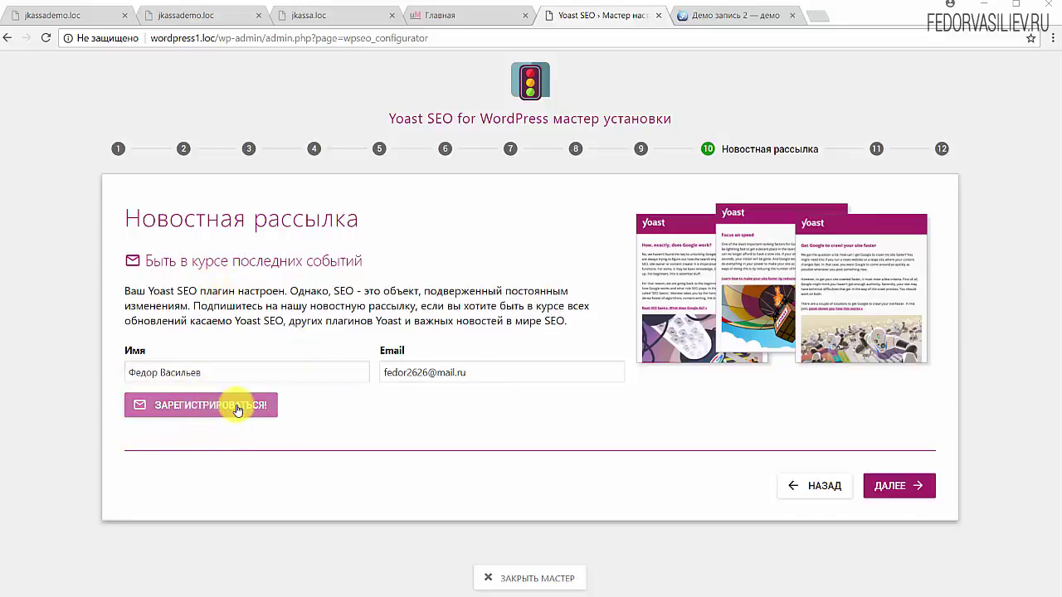
pyautogui.click(894, 490)
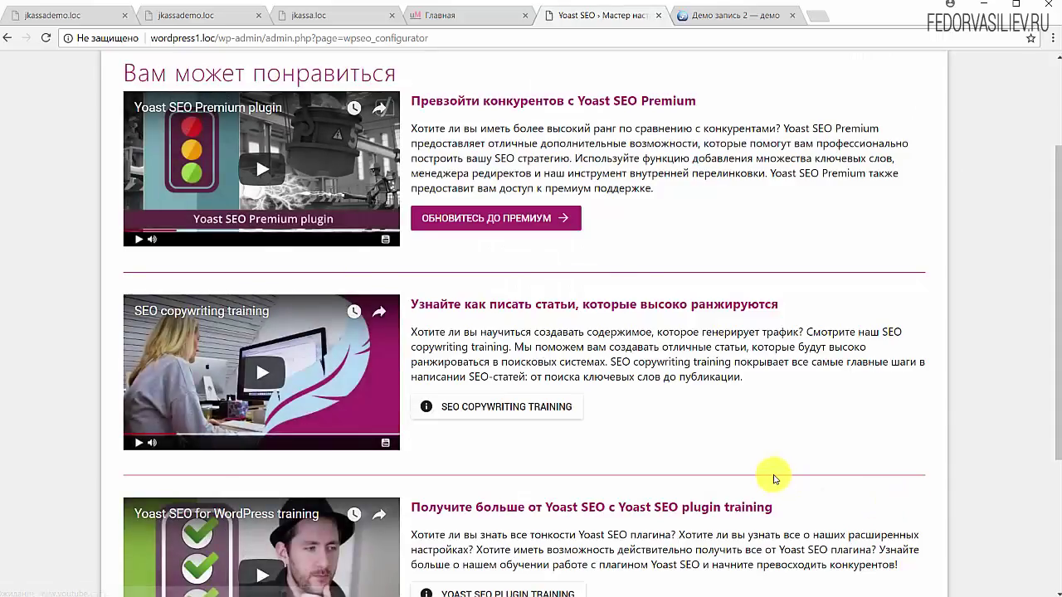
pyautogui.scroll(3, 774, 479)
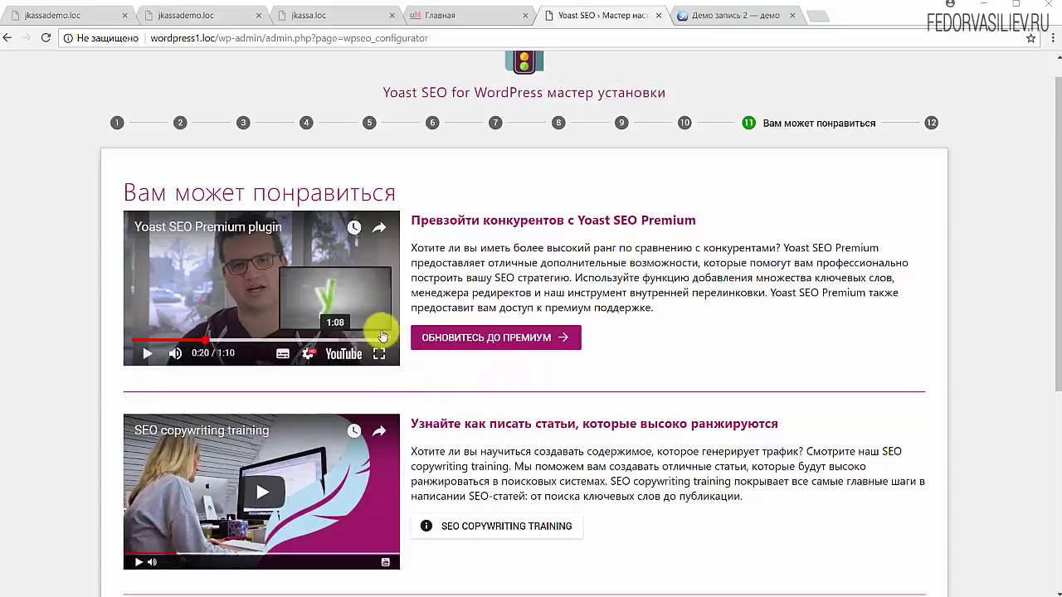
# - Continue past the Вам может понравиться page without choosing an offer, and close the setup wizard from the Успех! page
pyautogui.scroll(-4, 739, 405)
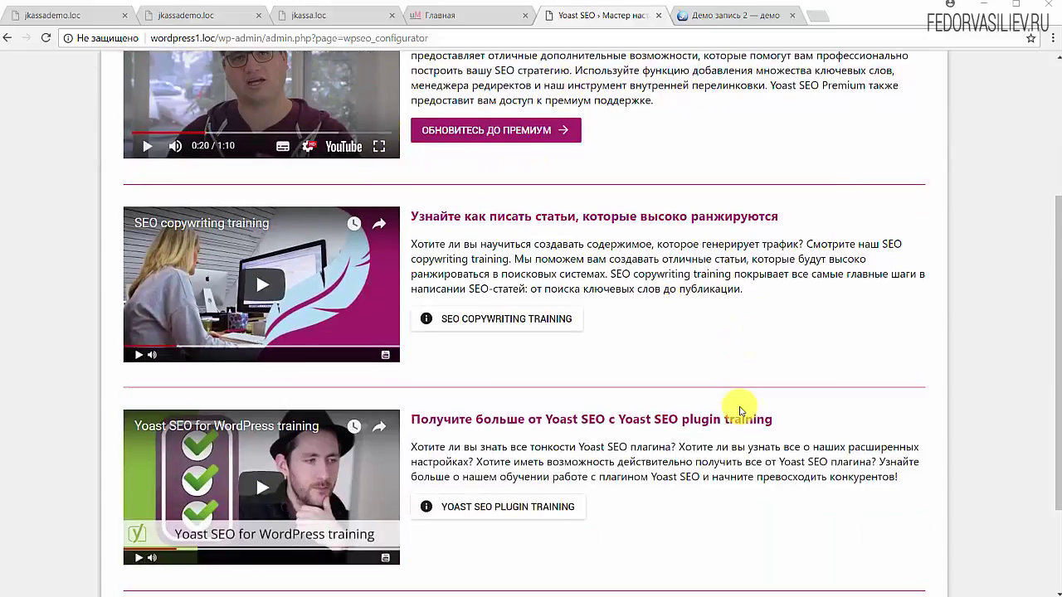
pyautogui.scroll(10, 740, 407)
pyautogui.scroll(-10, 739, 407)
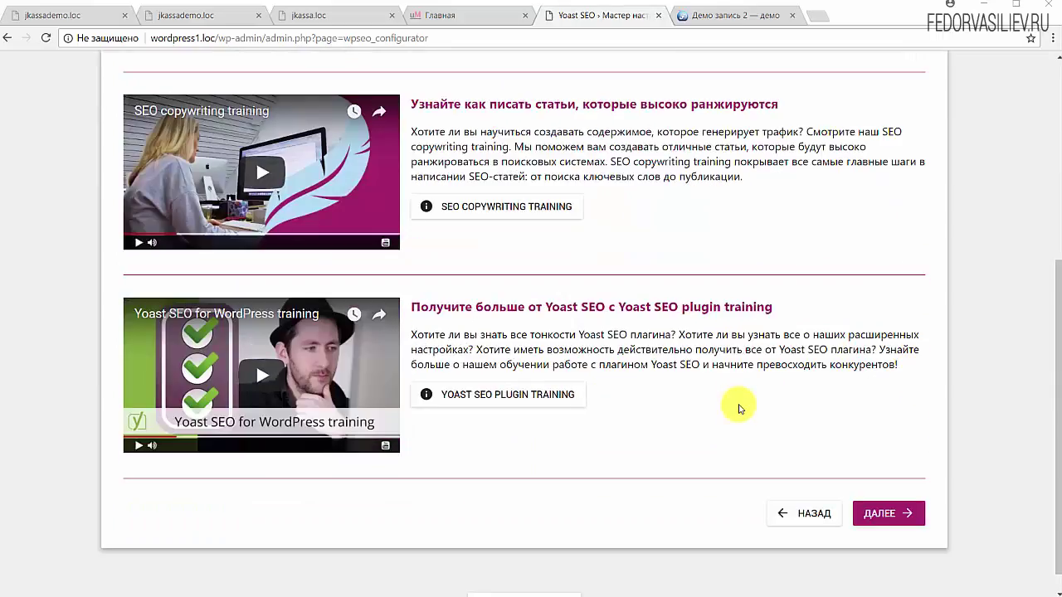
pyautogui.click(861, 524)
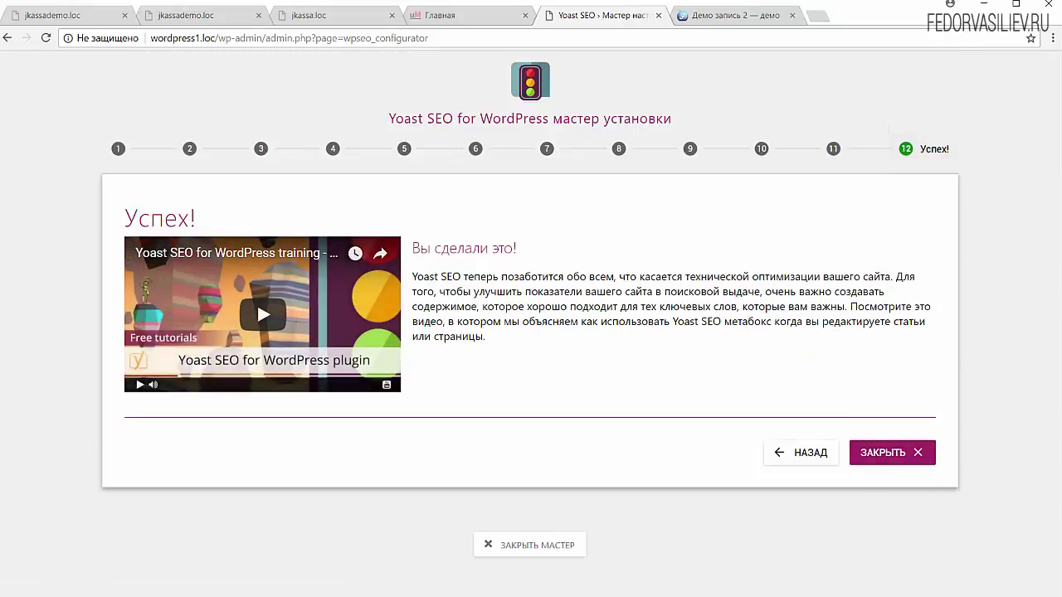
pyautogui.click(882, 452)
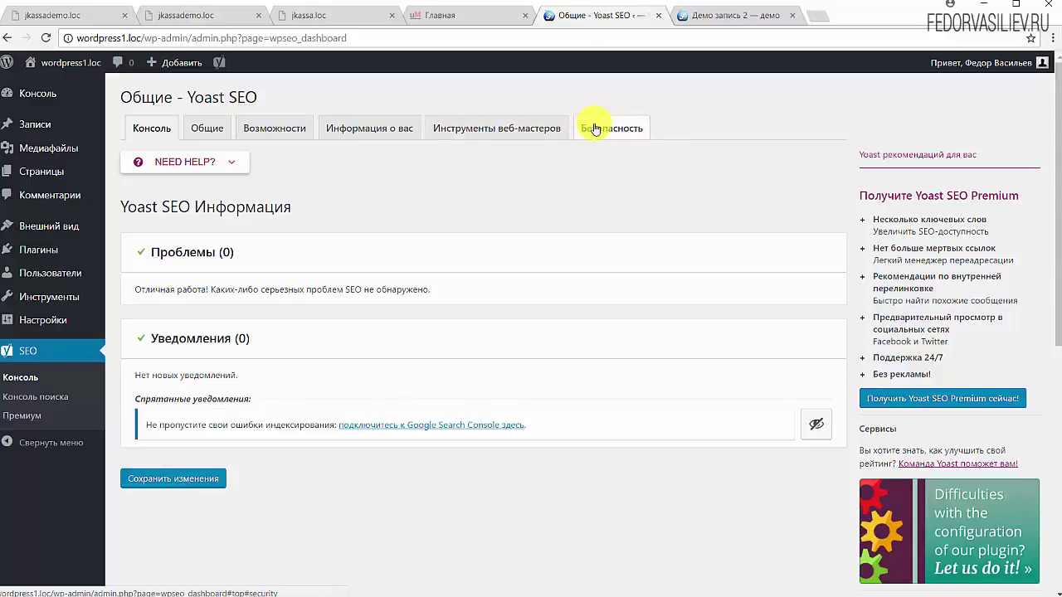
# - Start a new post and go to the Yoast SEO box below its editor
pyautogui.moveTo(47, 125)
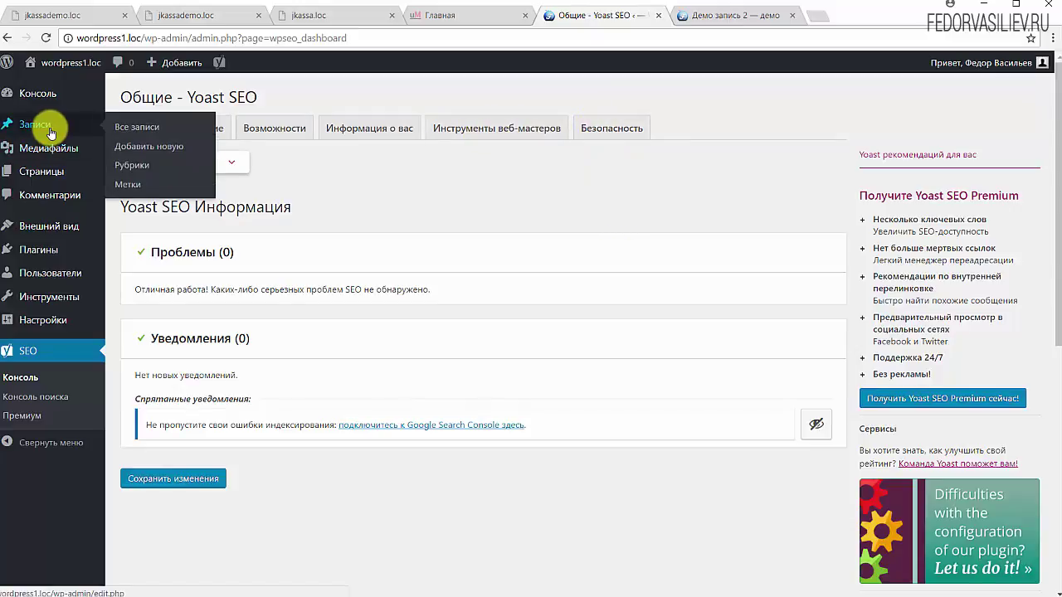
pyautogui.click(133, 145)
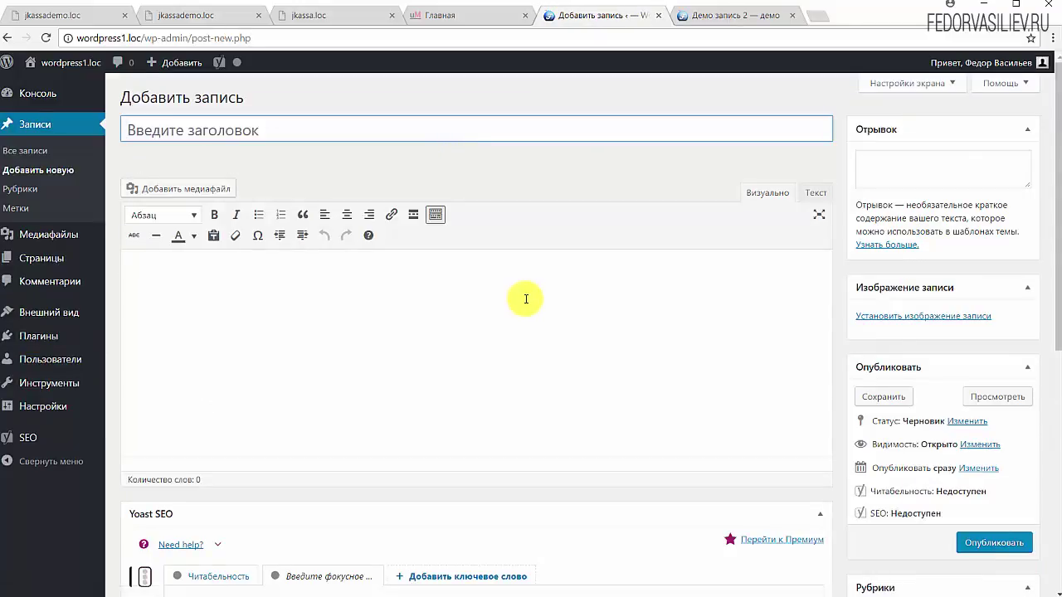
pyautogui.scroll(-4, 526, 299)
pyautogui.scroll(-2, 525, 299)
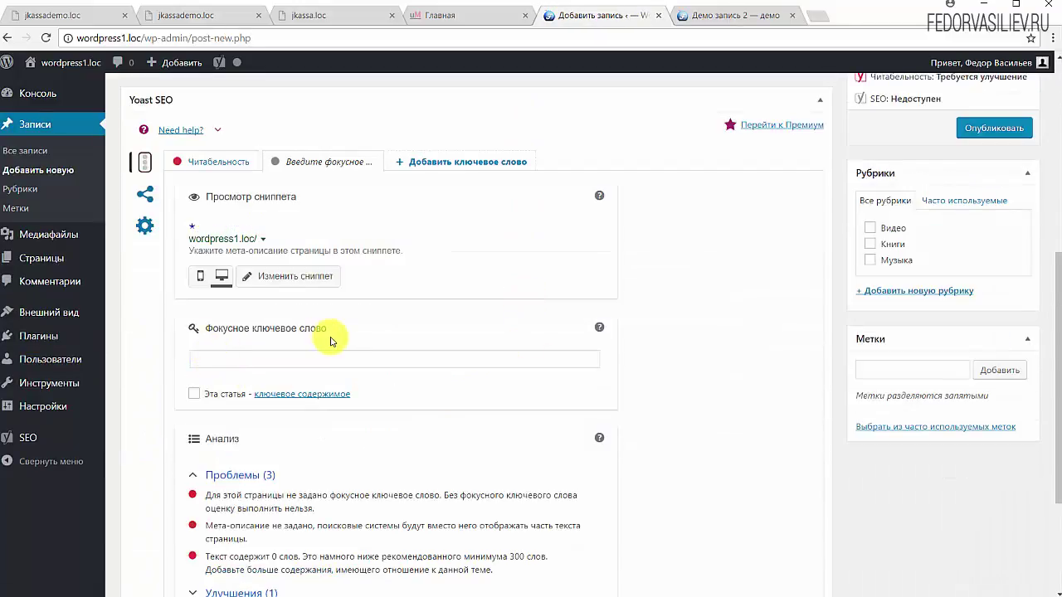
# - Look through the Yoast SEO box's Читабельность, additional keyword, social network and Дополнительно sections, and return to the keyword section
pyautogui.click(246, 162)
pyautogui.click(270, 254)
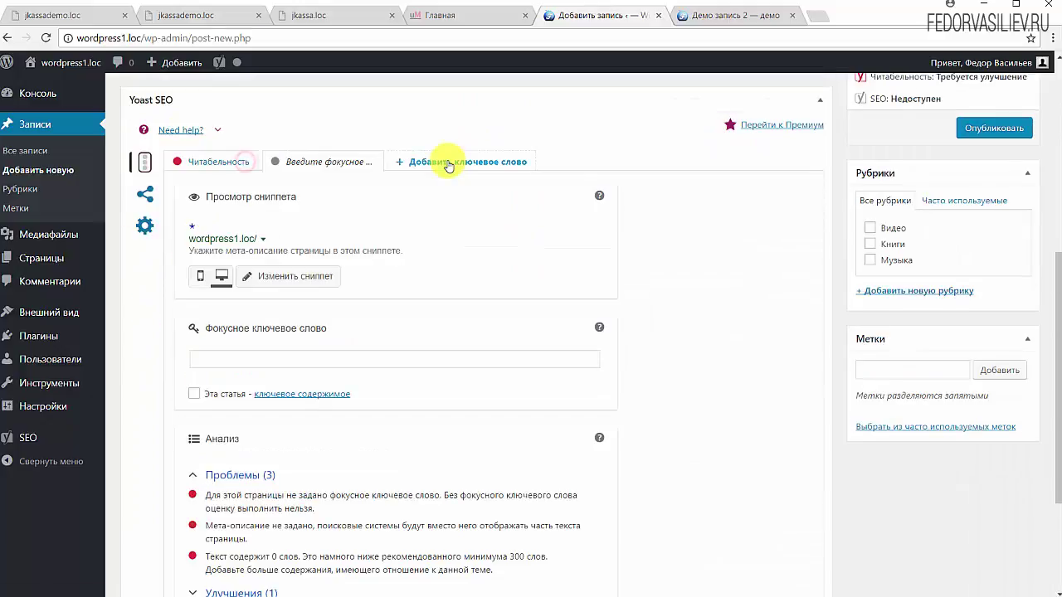
pyautogui.click(446, 162)
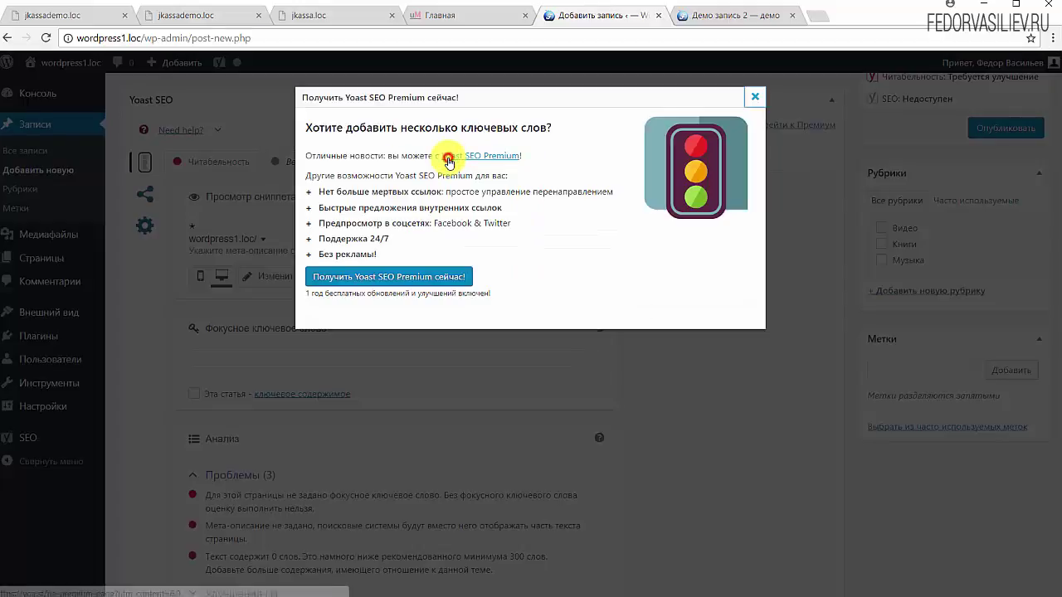
pyautogui.click(757, 97)
pyautogui.click(150, 197)
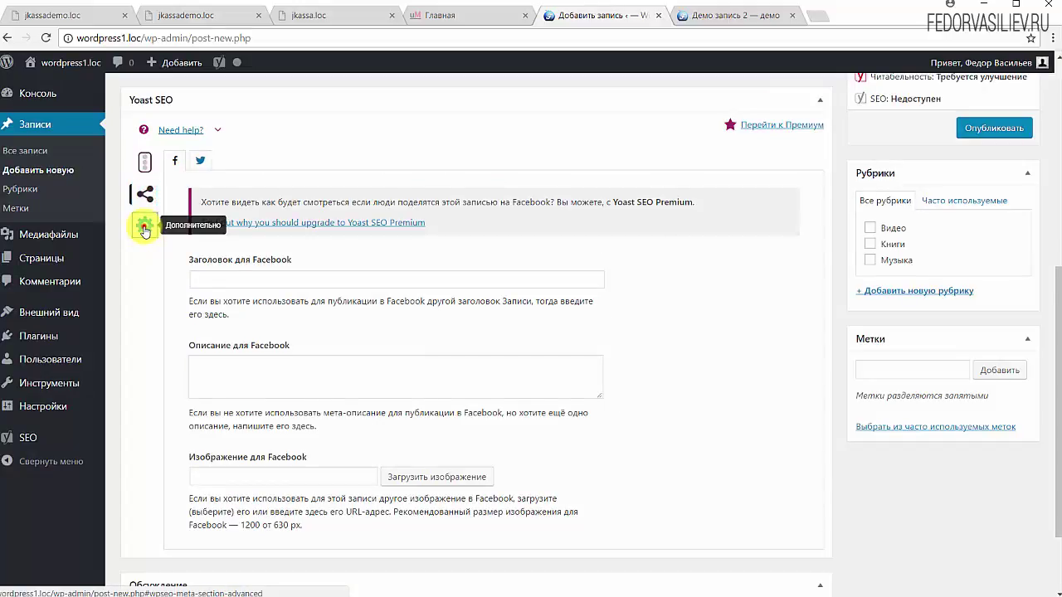
pyautogui.click(144, 229)
pyautogui.click(144, 162)
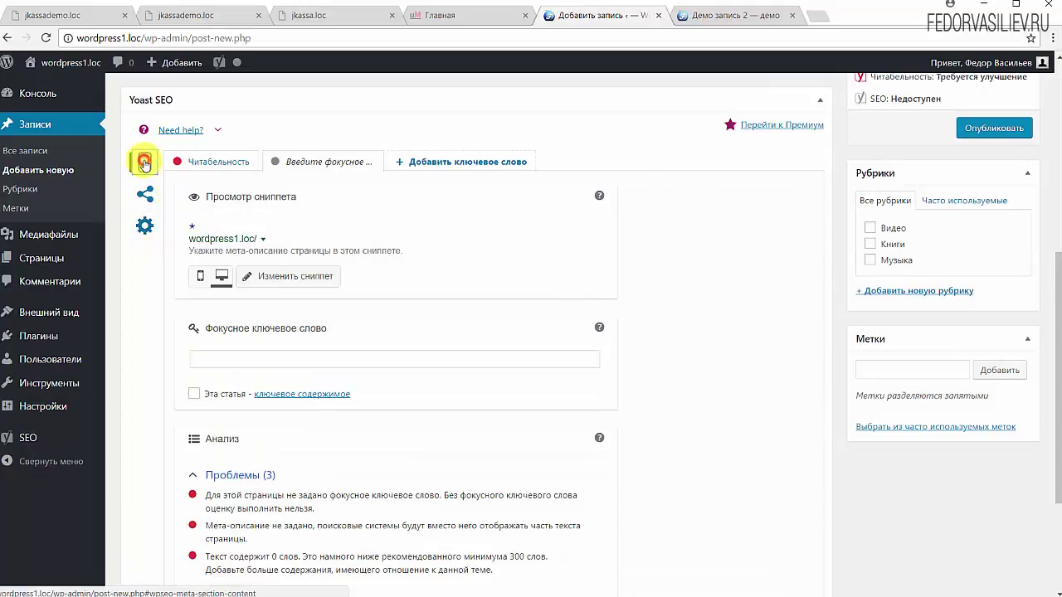
# - Examine the blank post's editor together with the Yoast SEO snippet preview, focus keyword field and Анализ list
pyautogui.scroll(3, 454, 364)
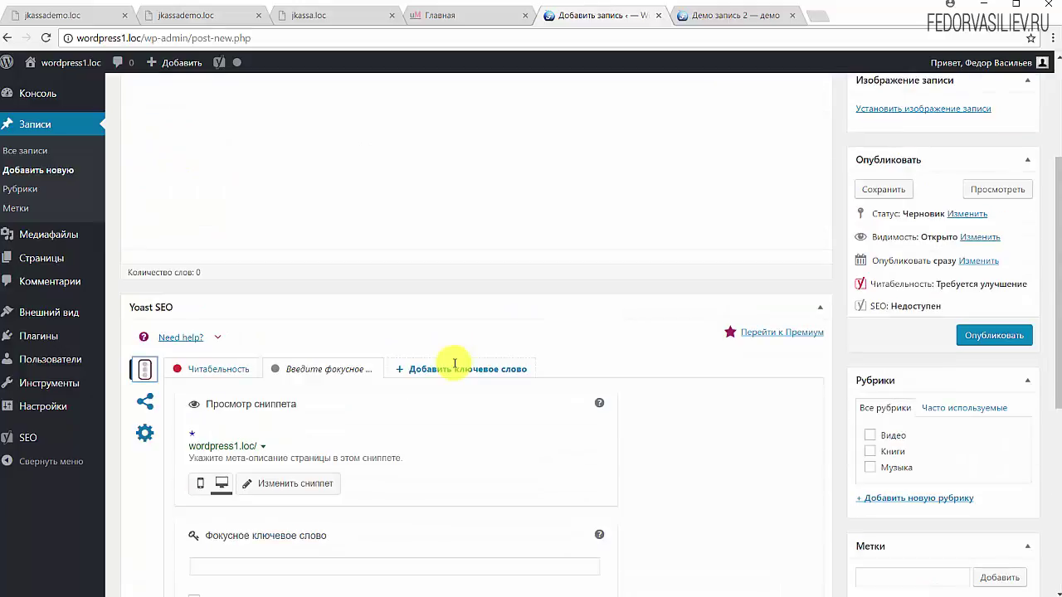
pyautogui.scroll(3, 455, 368)
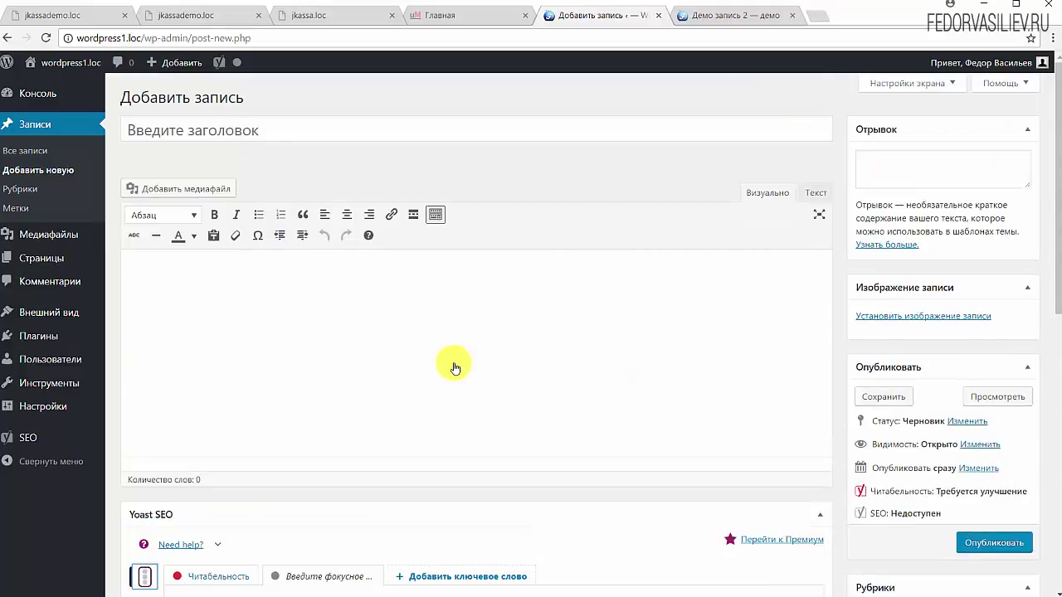
pyautogui.scroll(-3, 454, 365)
pyautogui.scroll(-3, 454, 363)
pyautogui.scroll(-2, 240, 349)
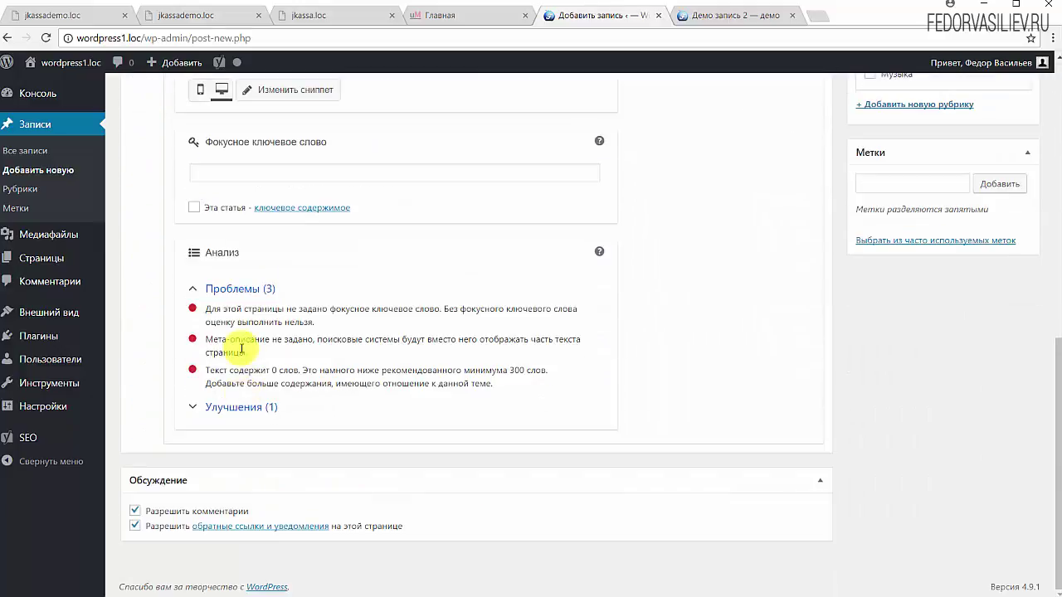
pyautogui.scroll(5, 349, 420)
pyautogui.scroll(2, 254, 343)
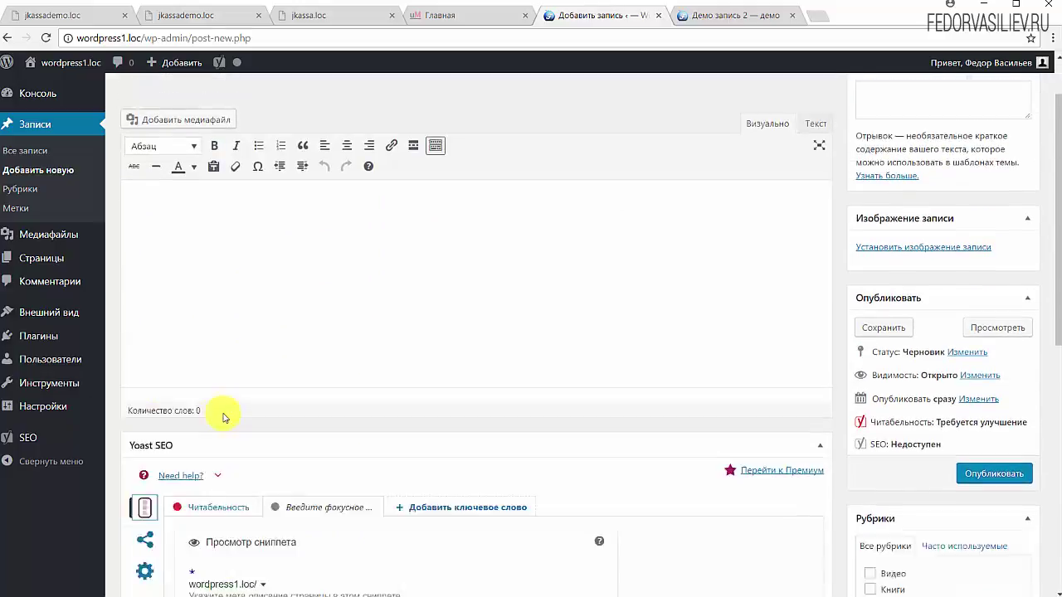
pyautogui.scroll(-3, 174, 368)
pyautogui.scroll(-2, 412, 538)
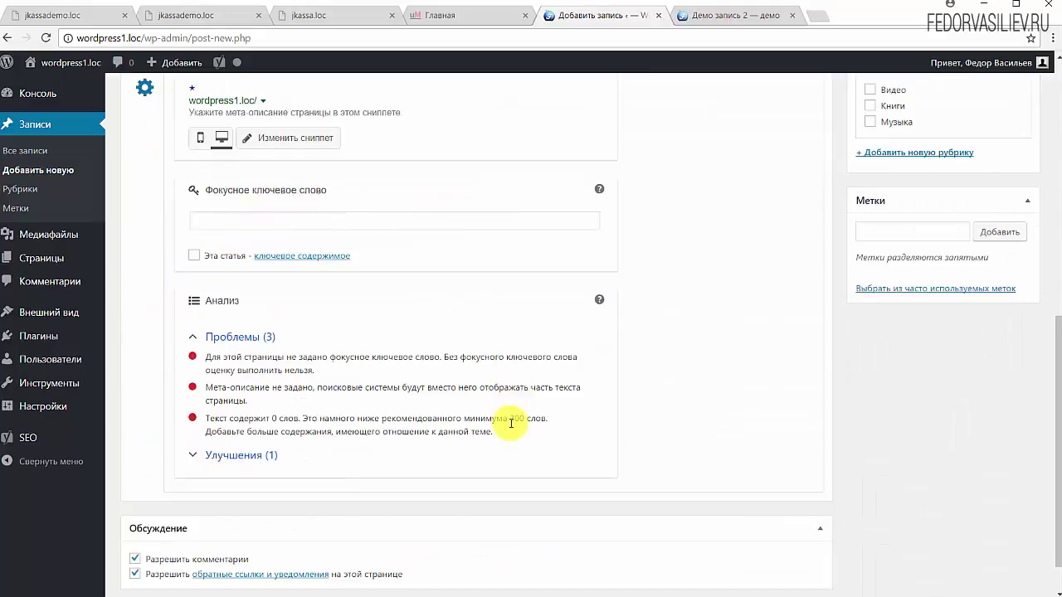
pyautogui.scroll(3, 632, 377)
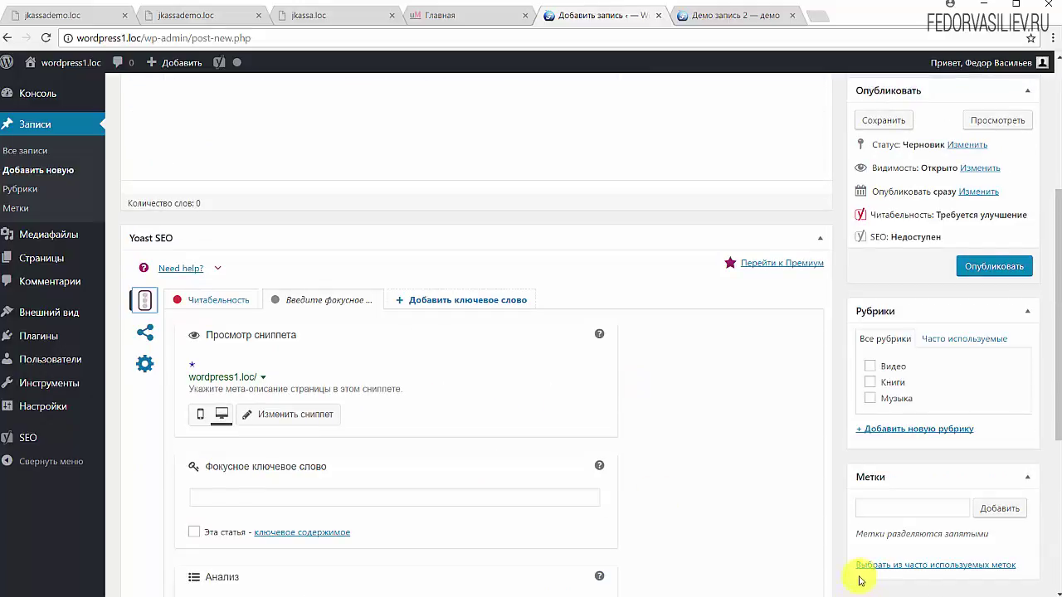
pyautogui.scroll(3, 641, 368)
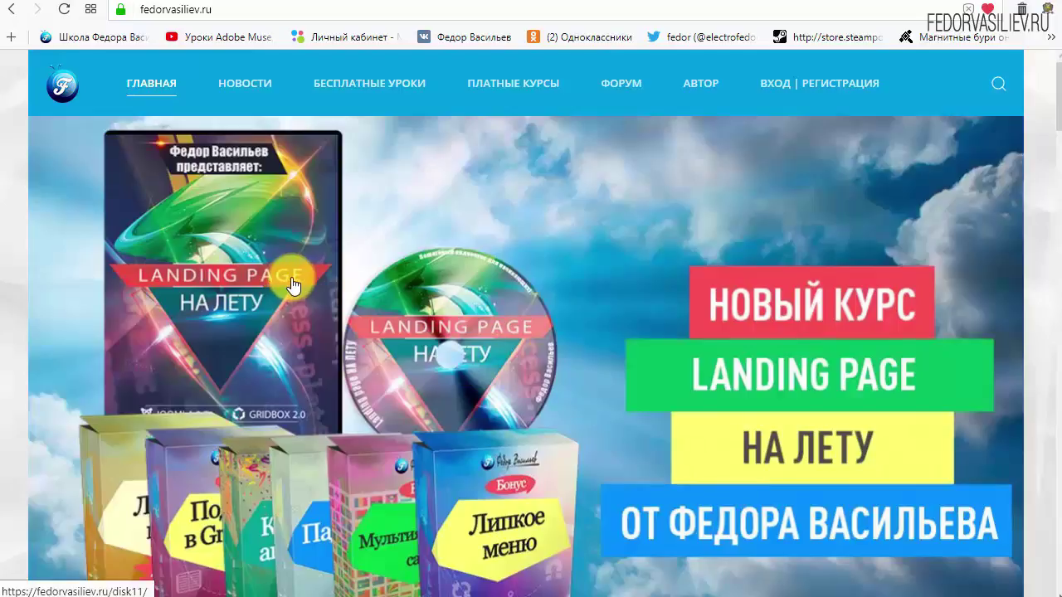
# - Switch to the school's website and open the new-user registration form through its login and registration page
pyautogui.moveTo(210, 81)
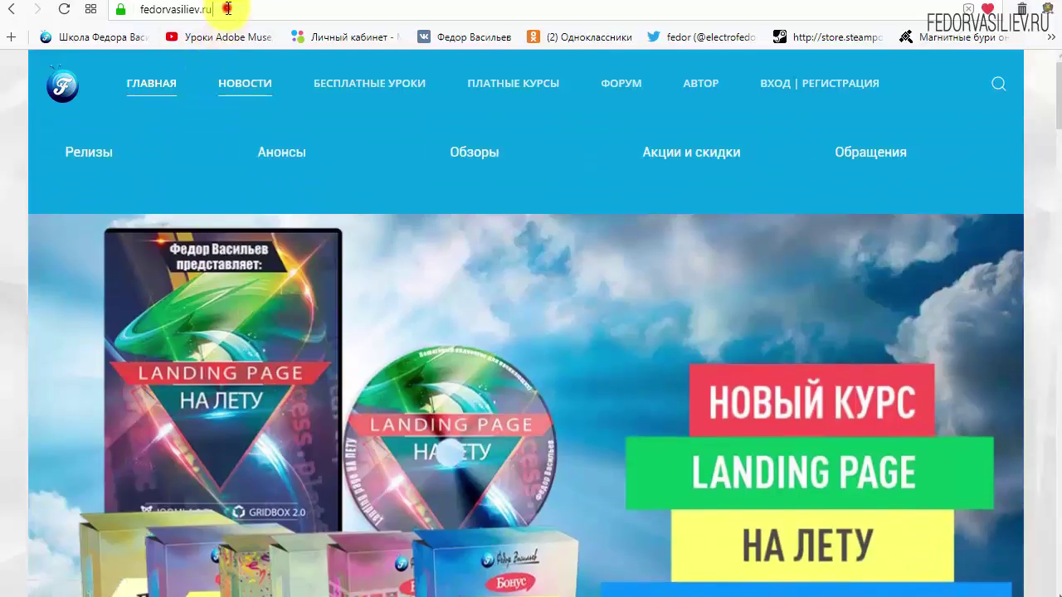
pyautogui.moveTo(227, 8); pyautogui.dragTo(89, 22)
pyautogui.click(240, 10)
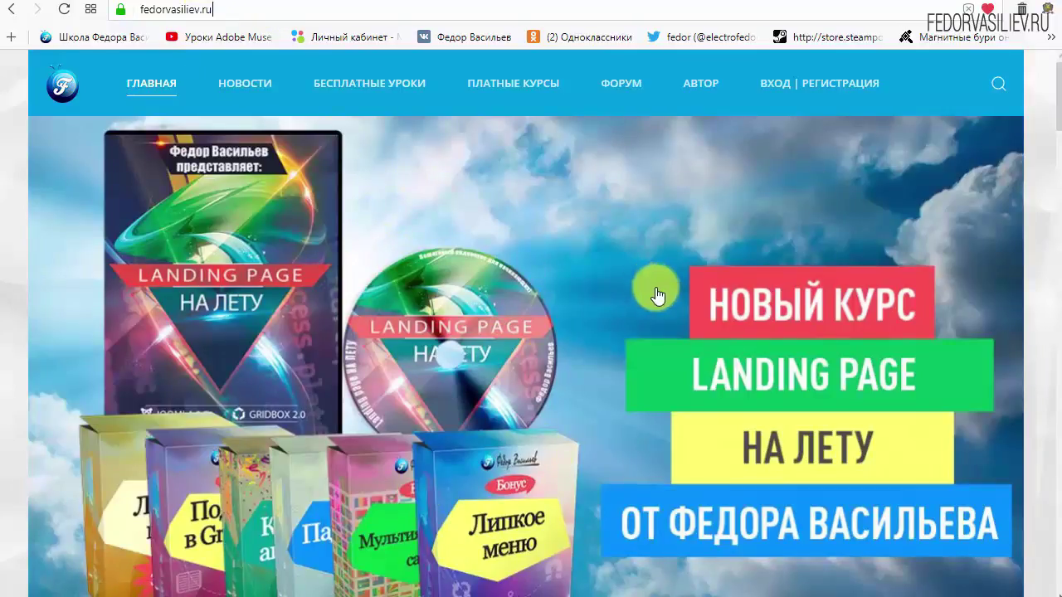
pyautogui.click(783, 86)
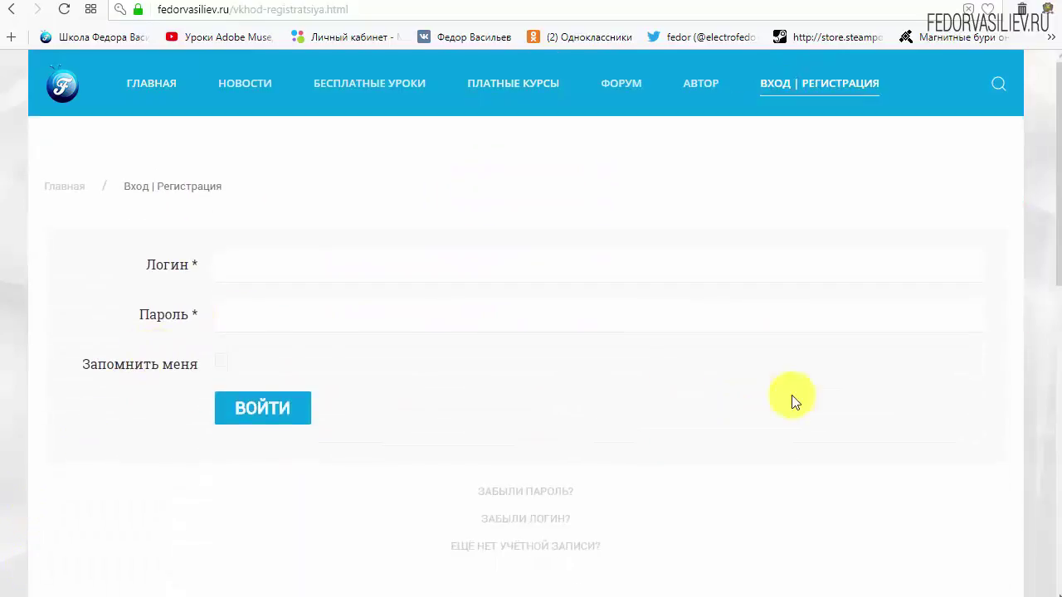
pyautogui.scroll(-1, 791, 402)
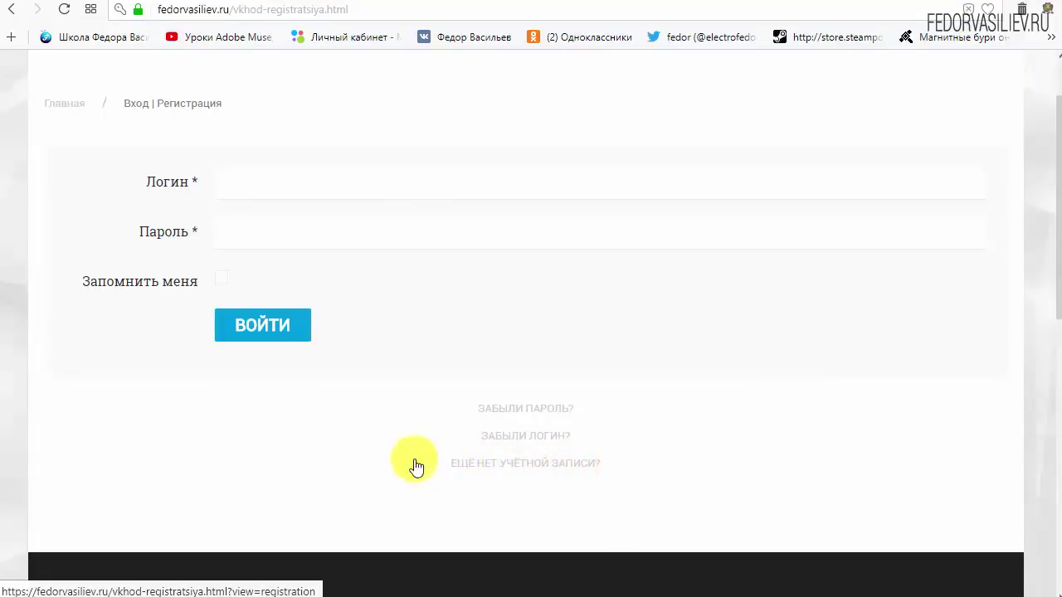
pyautogui.click(495, 463)
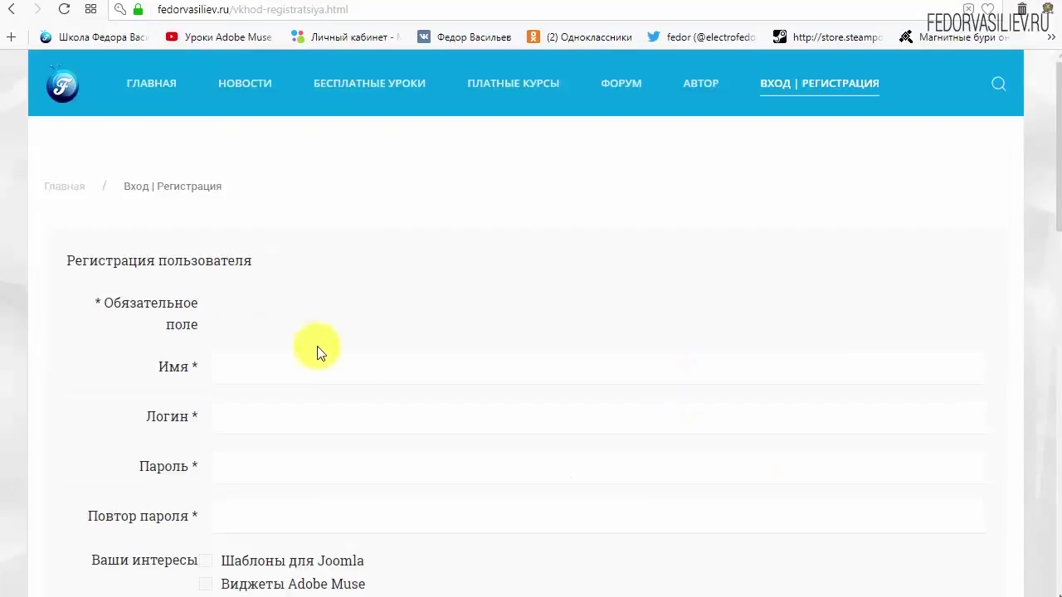
# - Enter wp as both Имя and Логин in the user registration form, and make the Пароль field ready for entry
pyautogui.scroll(-1, 531, 221)
pyautogui.scroll(-1, 531, 221)
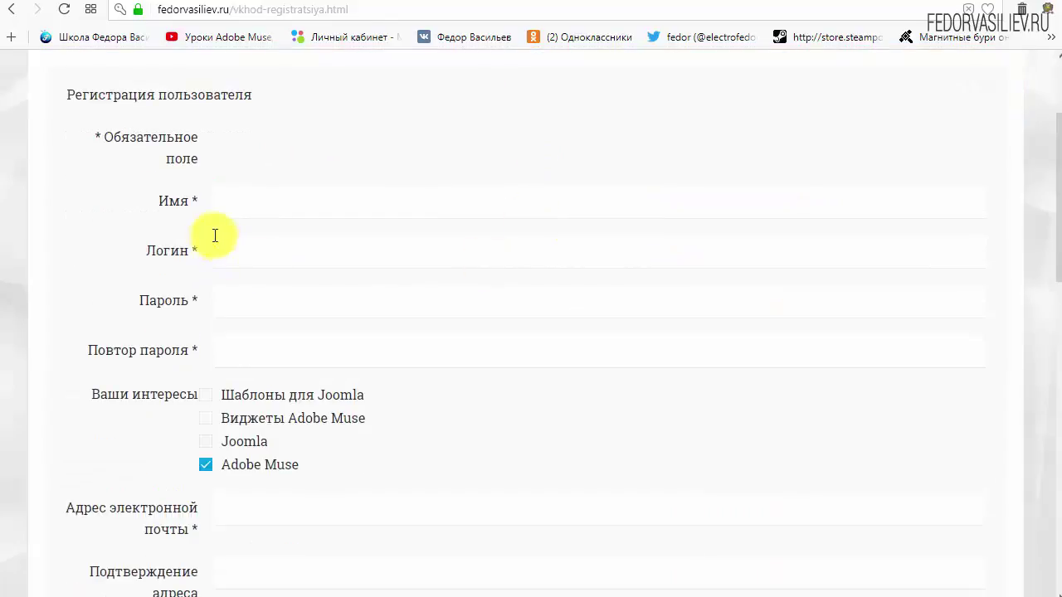
pyautogui.click(285, 205)
pyautogui.write('w')
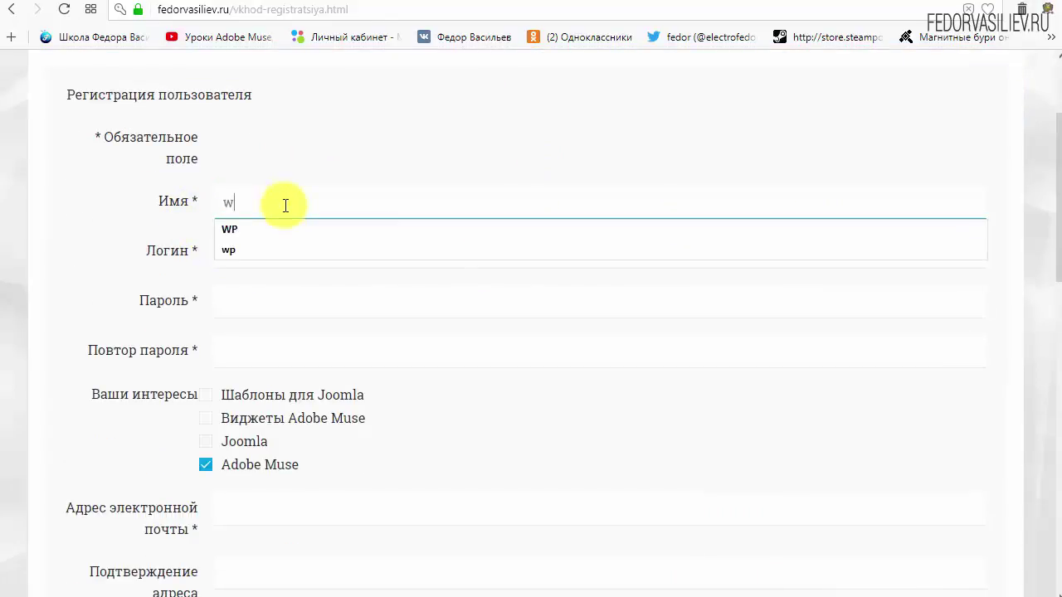
pyautogui.write('p')
pyautogui.click(306, 258)
pyautogui.write('w')
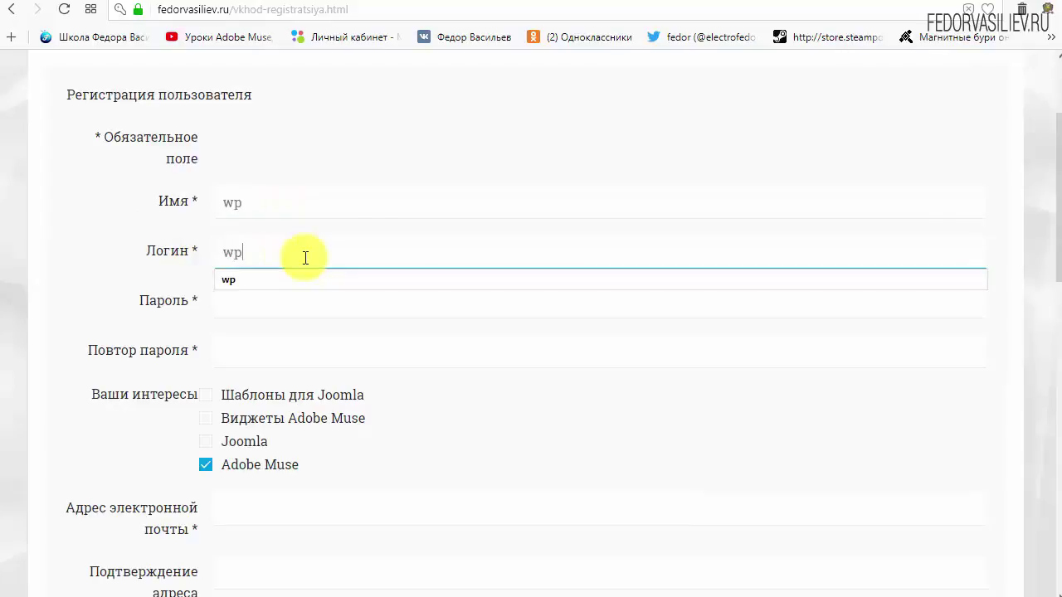
pyautogui.click(396, 133)
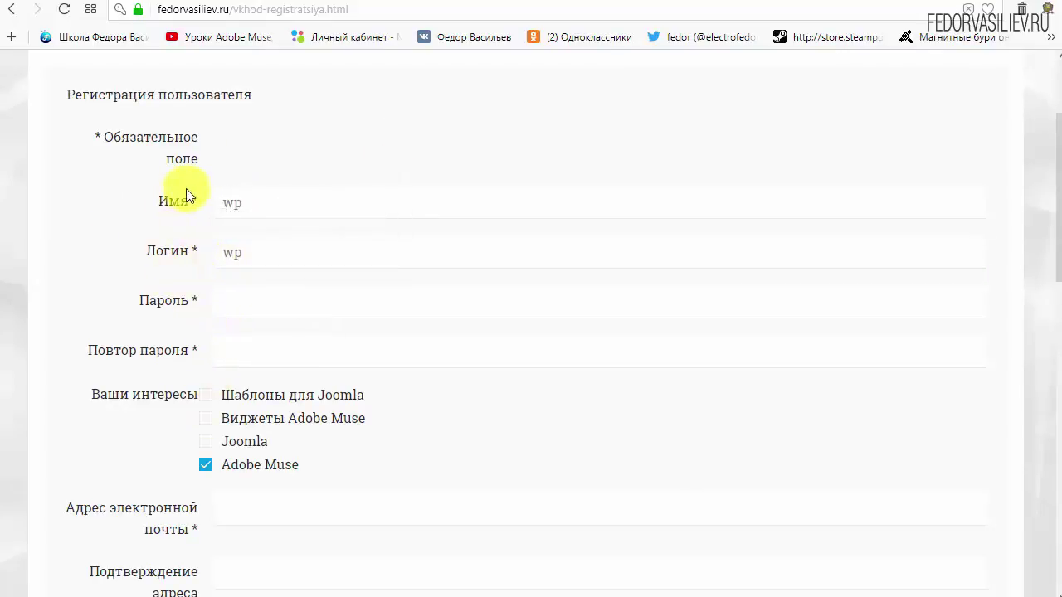
pyautogui.click(258, 301)
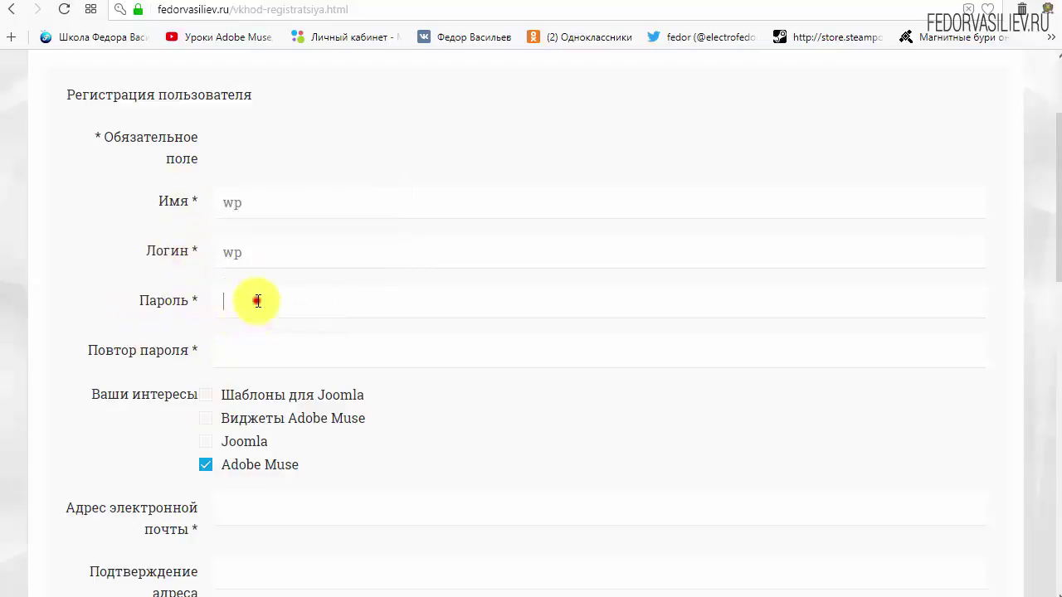